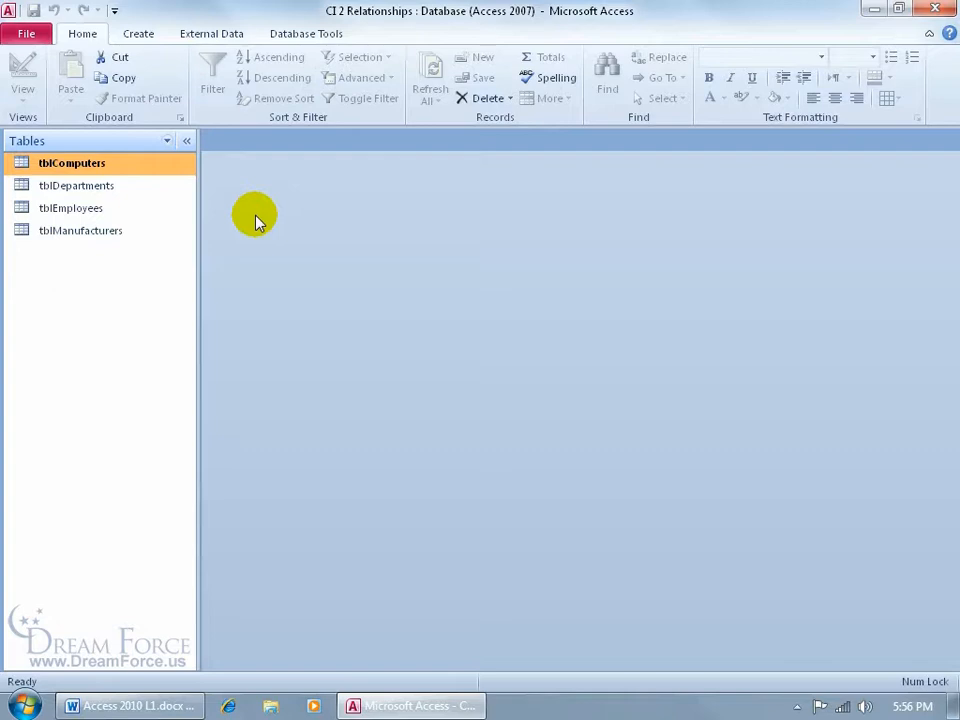
# Open the database's Relationships window and add the tblComputers table to the layout
pyautogui.click(304, 35)
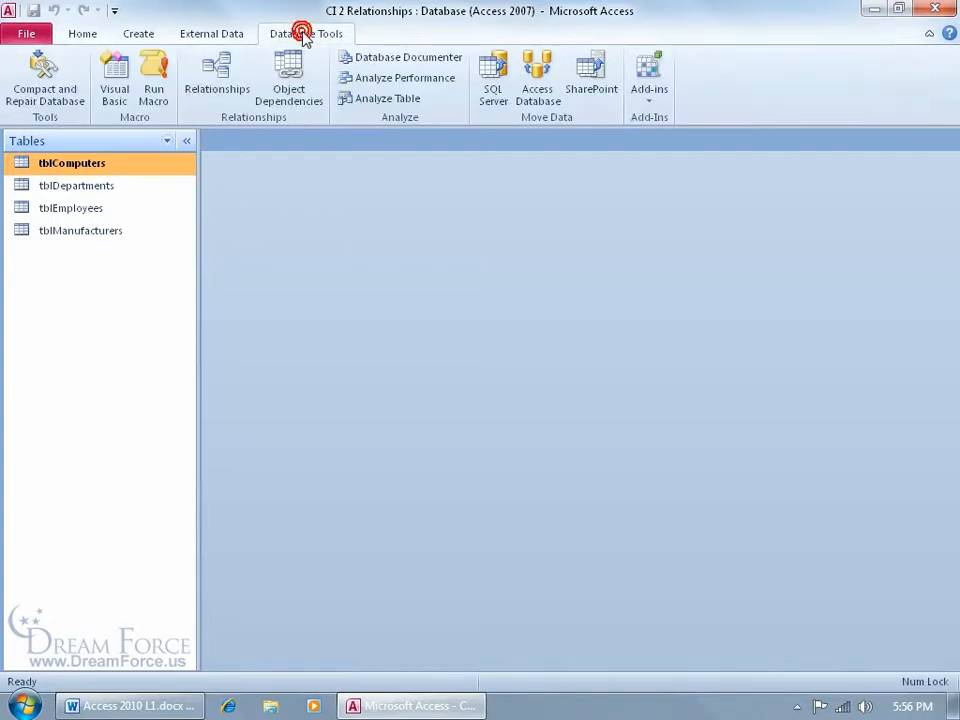
pyautogui.click(217, 90)
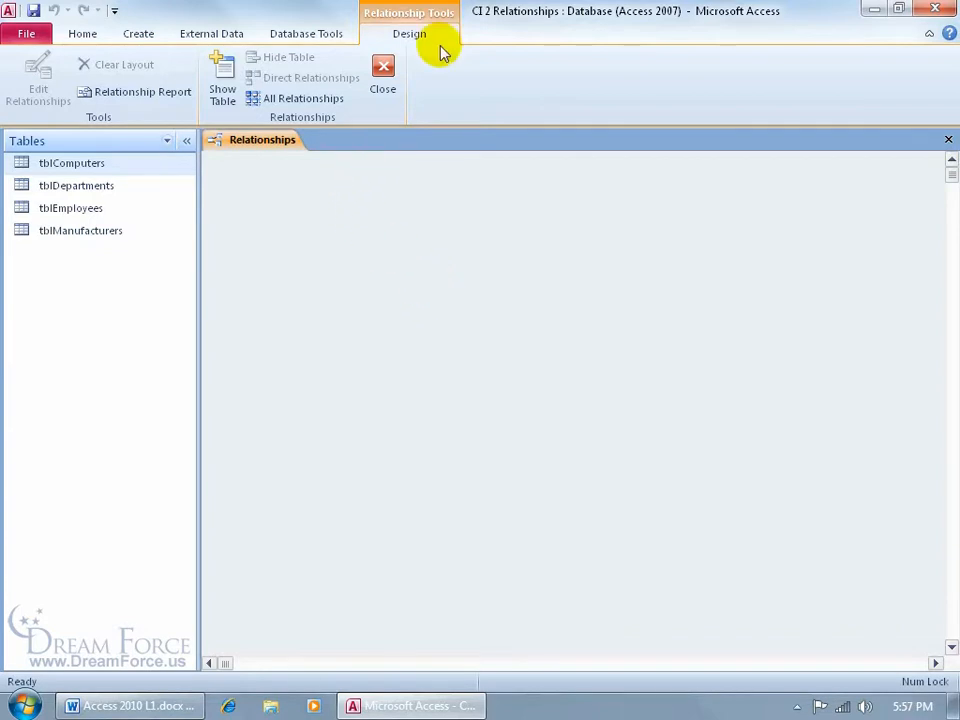
pyautogui.click(222, 98)
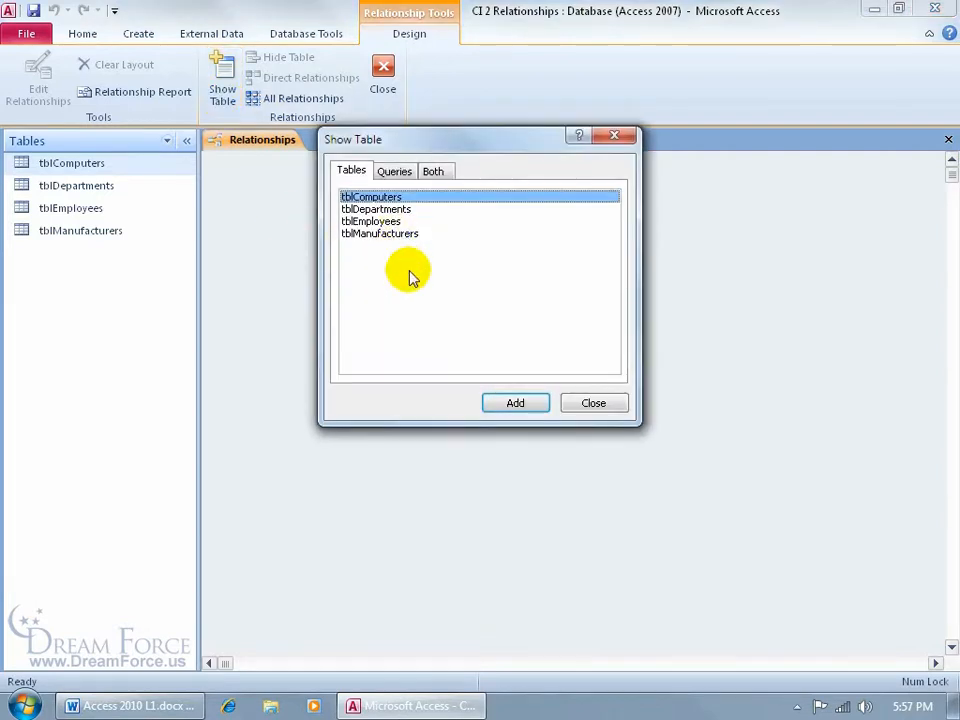
pyautogui.click(594, 404)
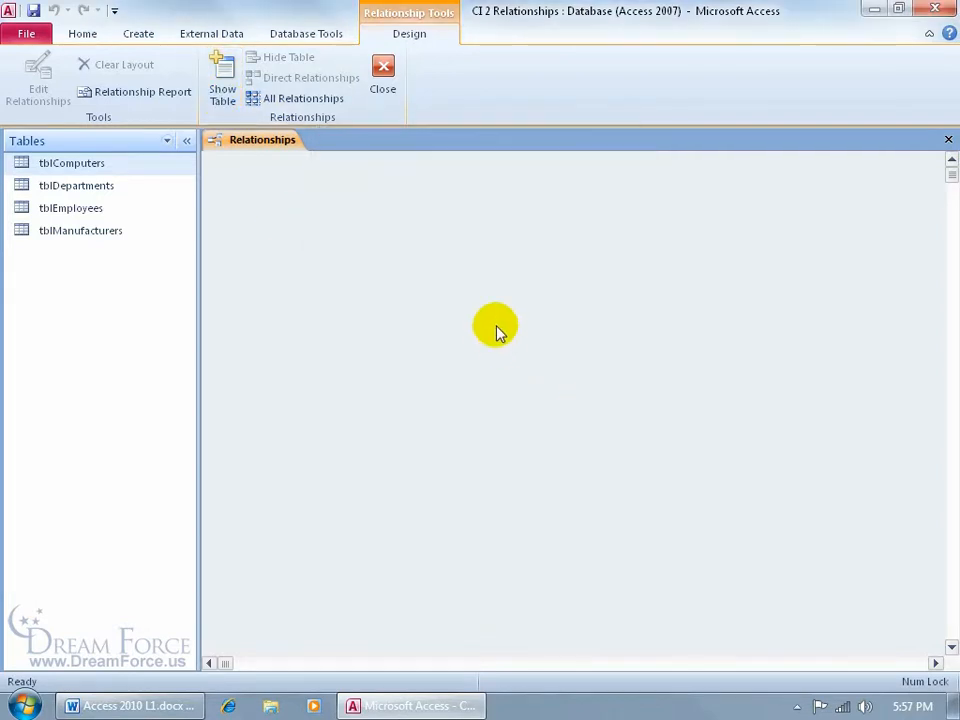
pyautogui.rightClick(493, 302)
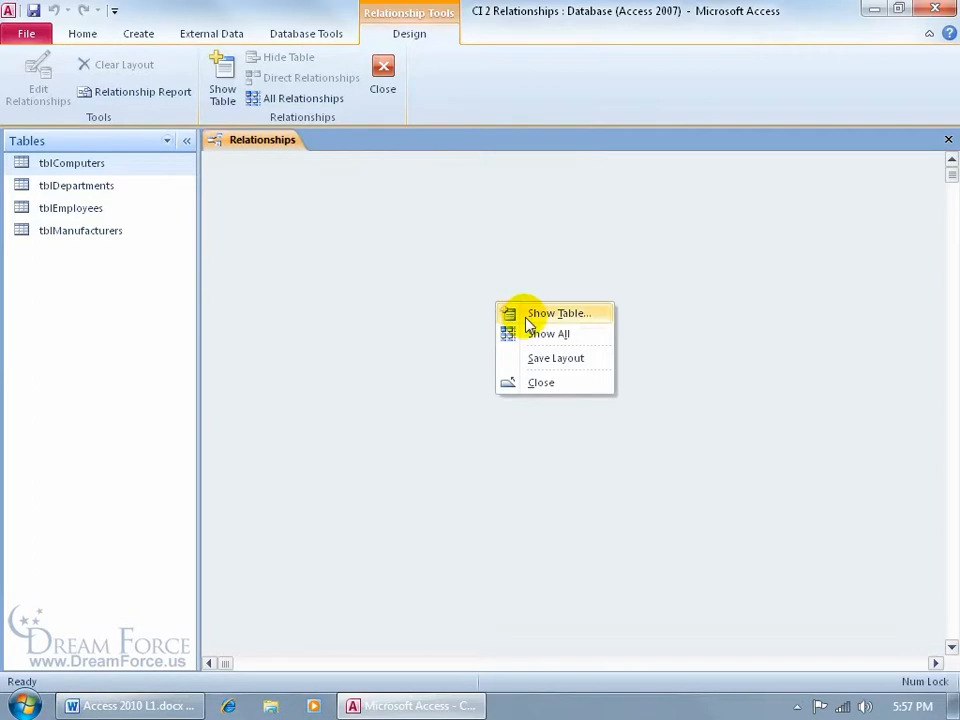
pyautogui.click(529, 314)
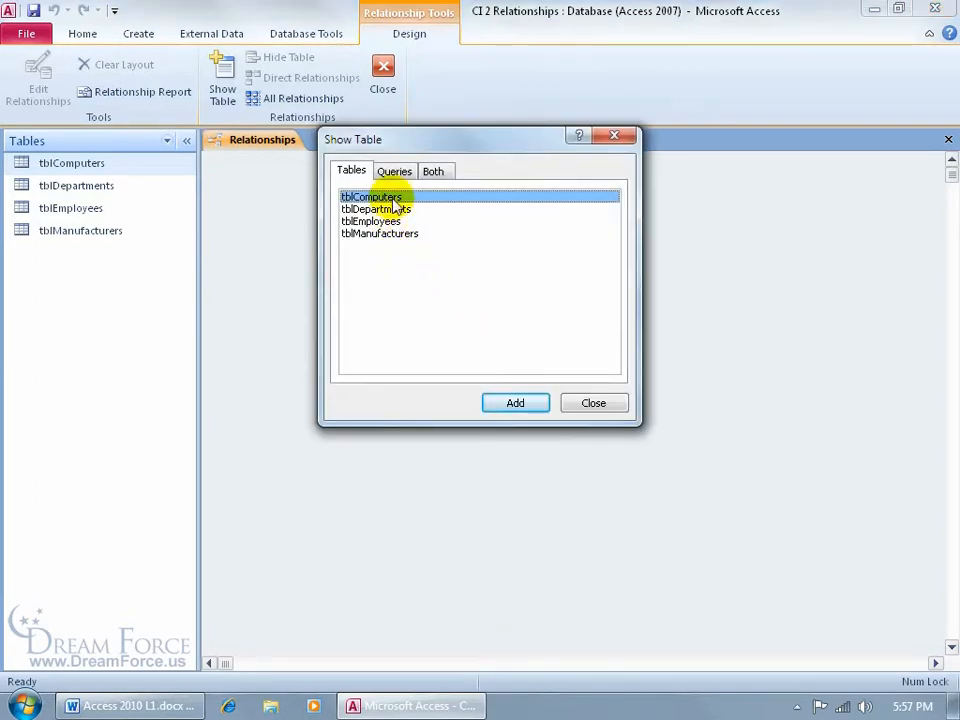
pyautogui.click(512, 403)
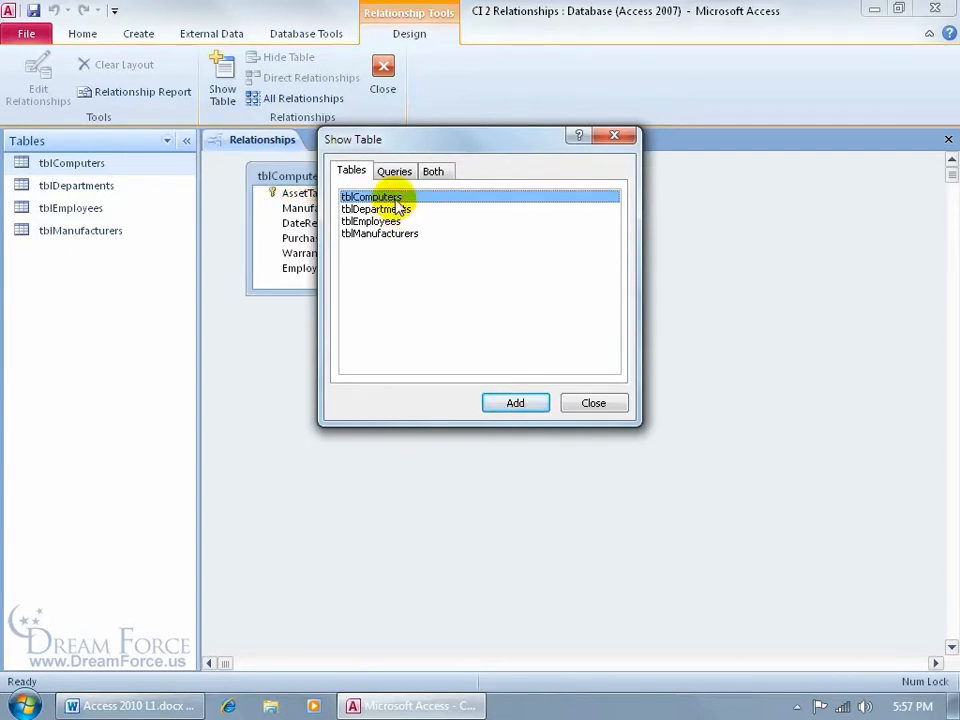
# Add tblComputers together with tblEmployees, all four tables at once, and tblEmployees once more to the relationships layout
pyautogui.keyDown('shift'); pyautogui.click(382, 222); pyautogui.keyUp('shift')
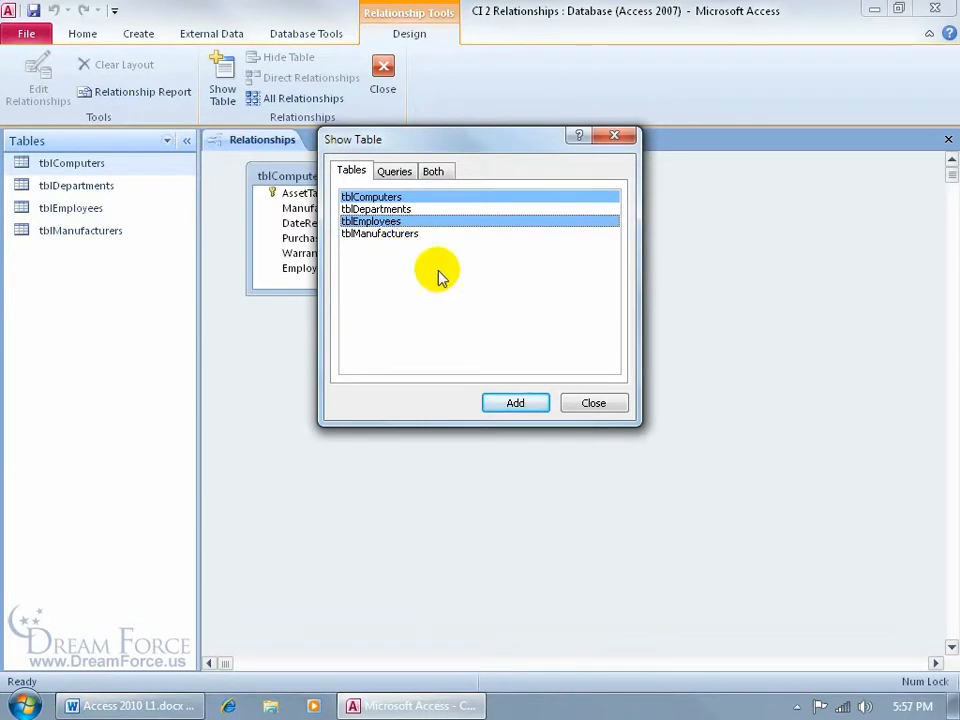
pyautogui.click(515, 403)
pyautogui.click(400, 197)
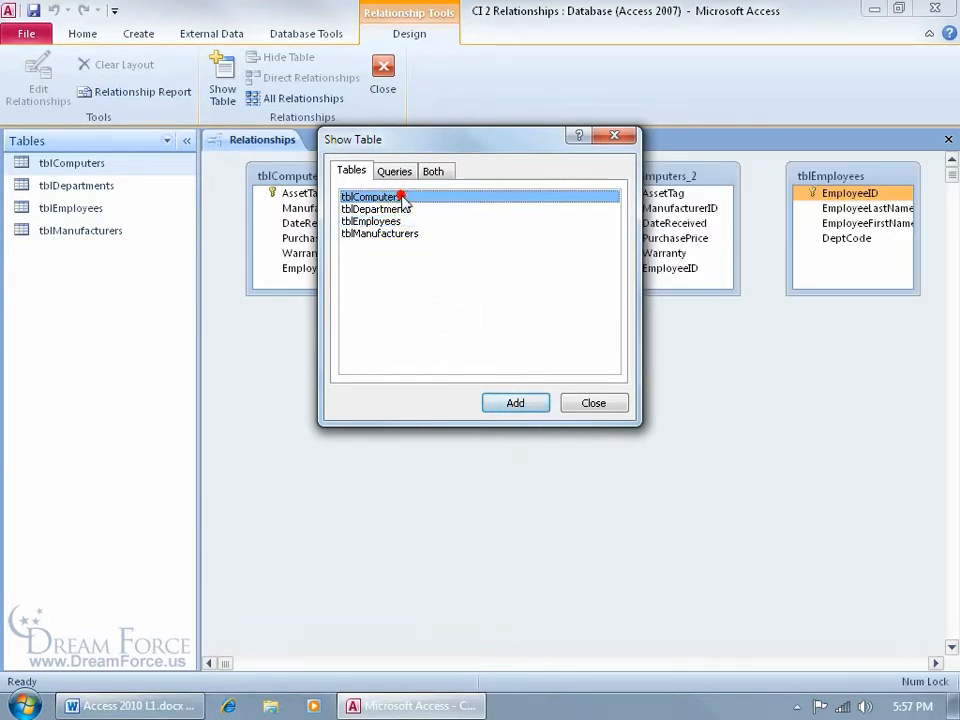
pyautogui.keyDown('shift'); pyautogui.click(404, 234); pyautogui.keyUp('shift')
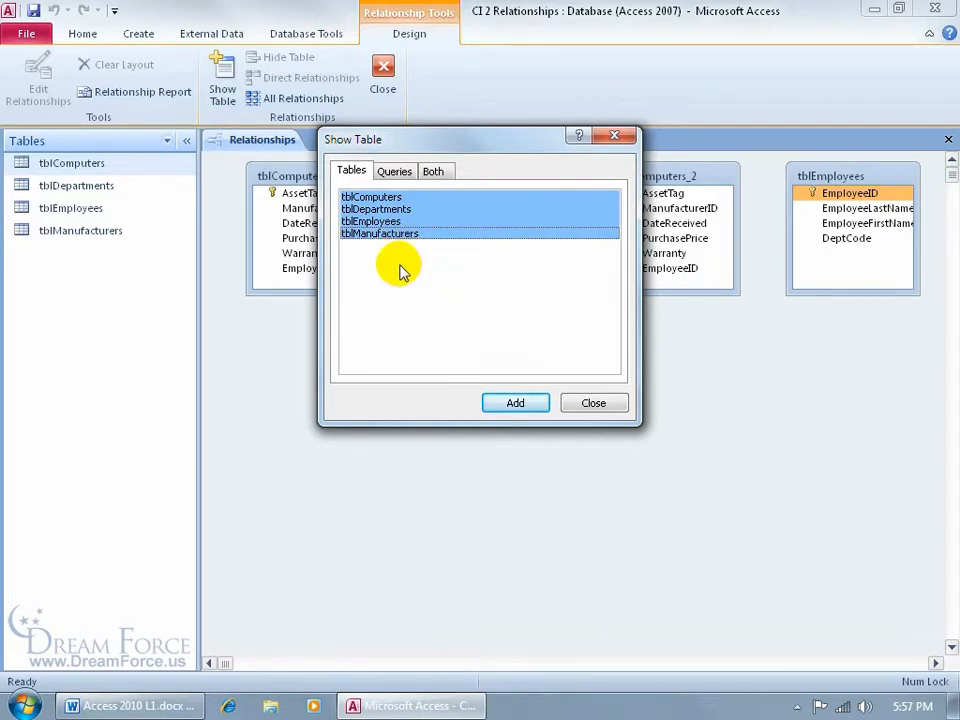
pyautogui.click(516, 402)
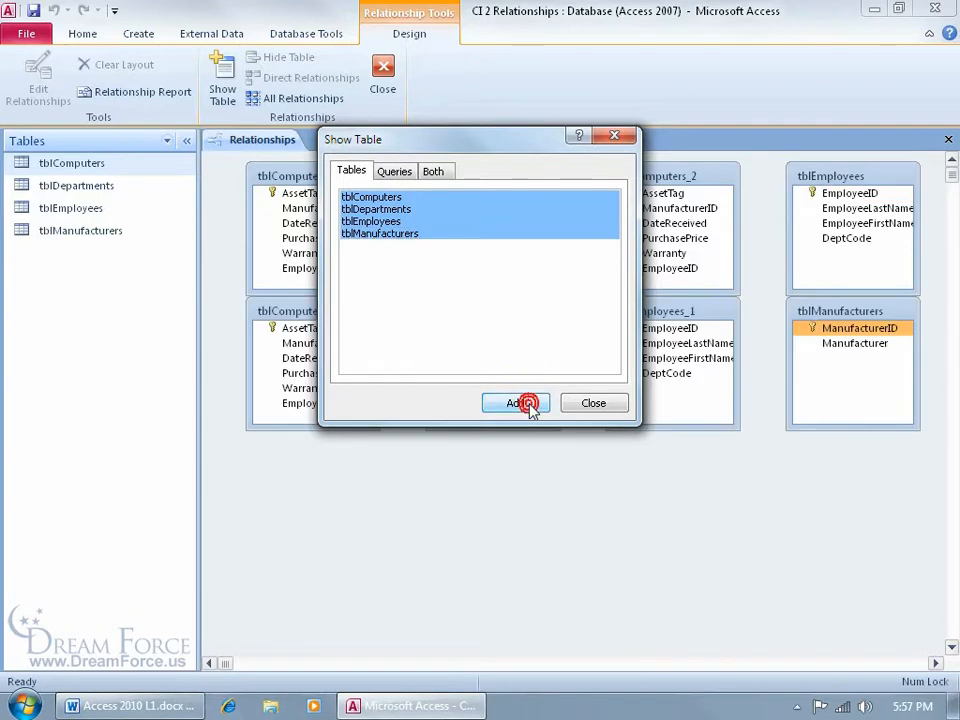
pyautogui.doubleClick(397, 223)
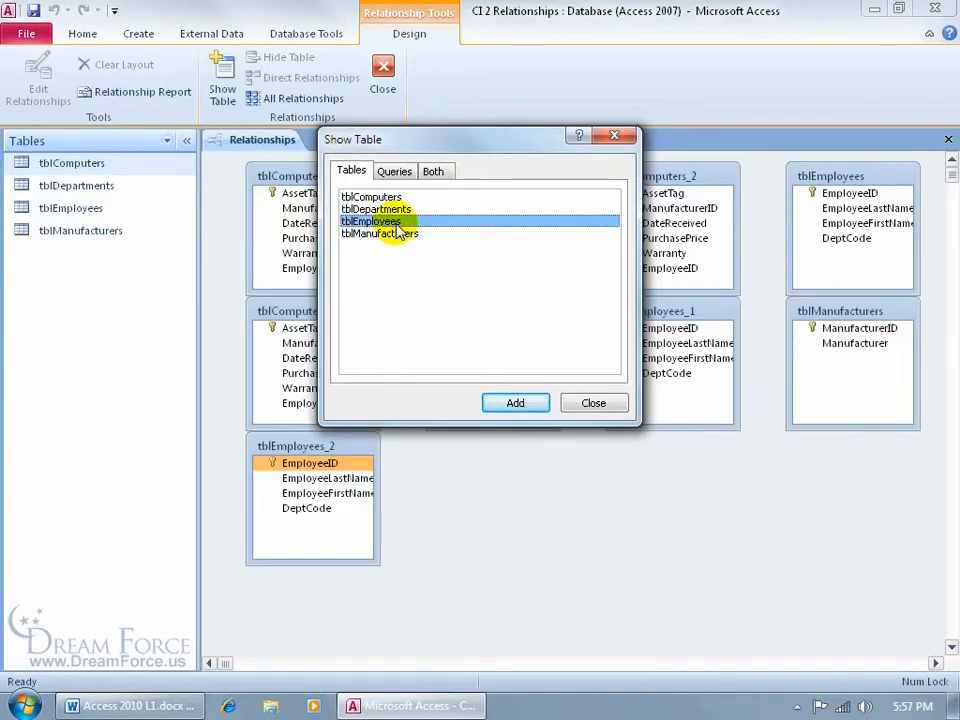
pyautogui.click(585, 402)
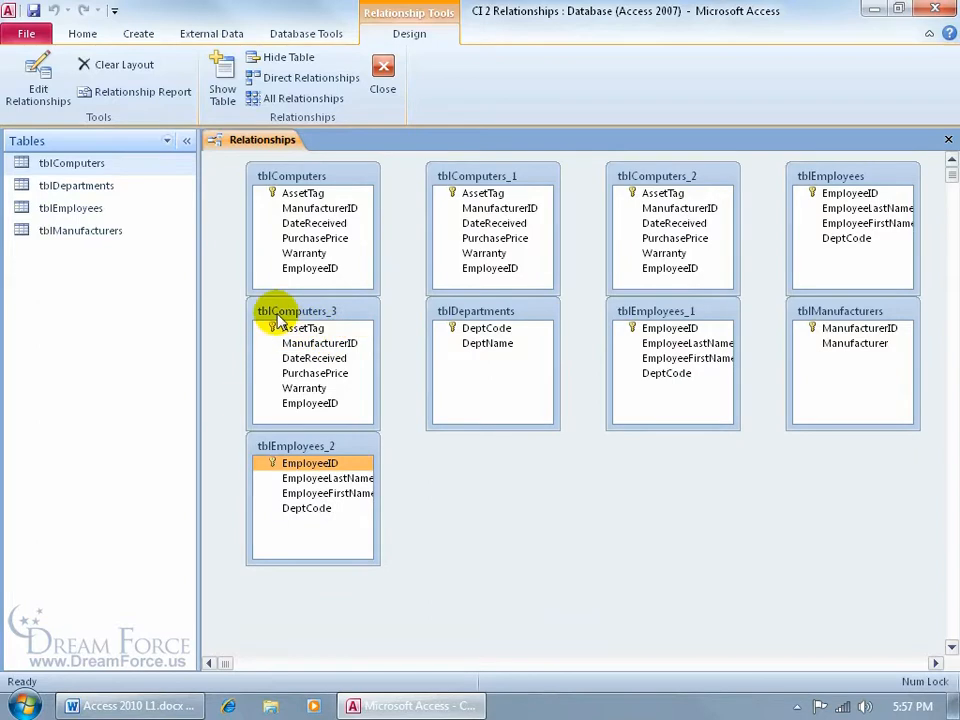
# Remove the duplicate tables tblComputers_3, tblEmployees_2, tblComputers_1, tblComputers_2 and tblEmployees_1 from the relationships layout
pyautogui.click(333, 316)
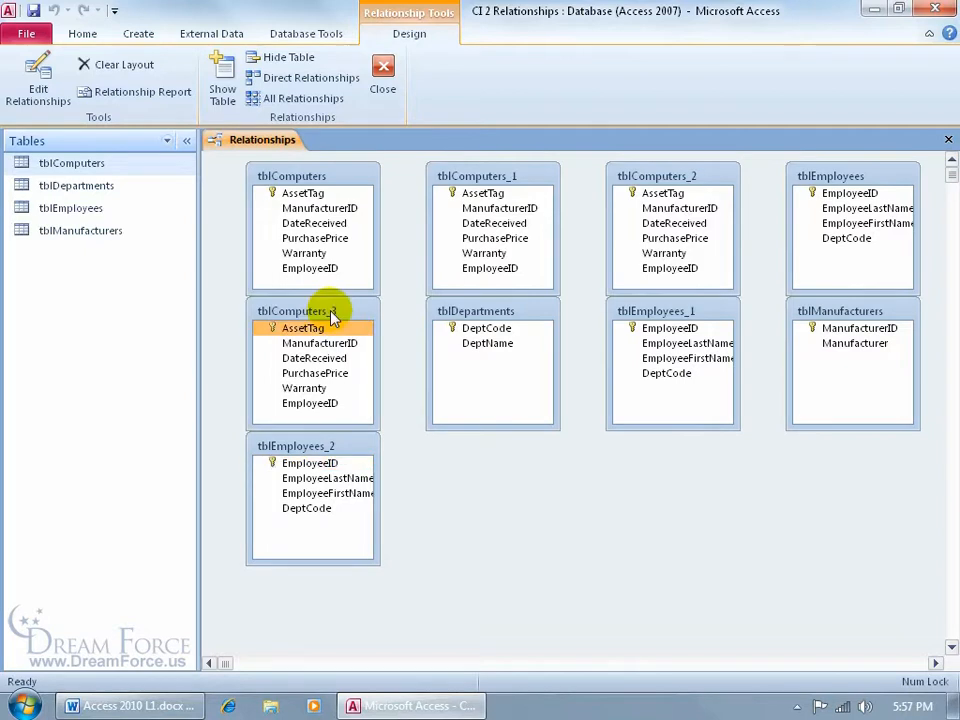
pyautogui.rightClick(333, 316)
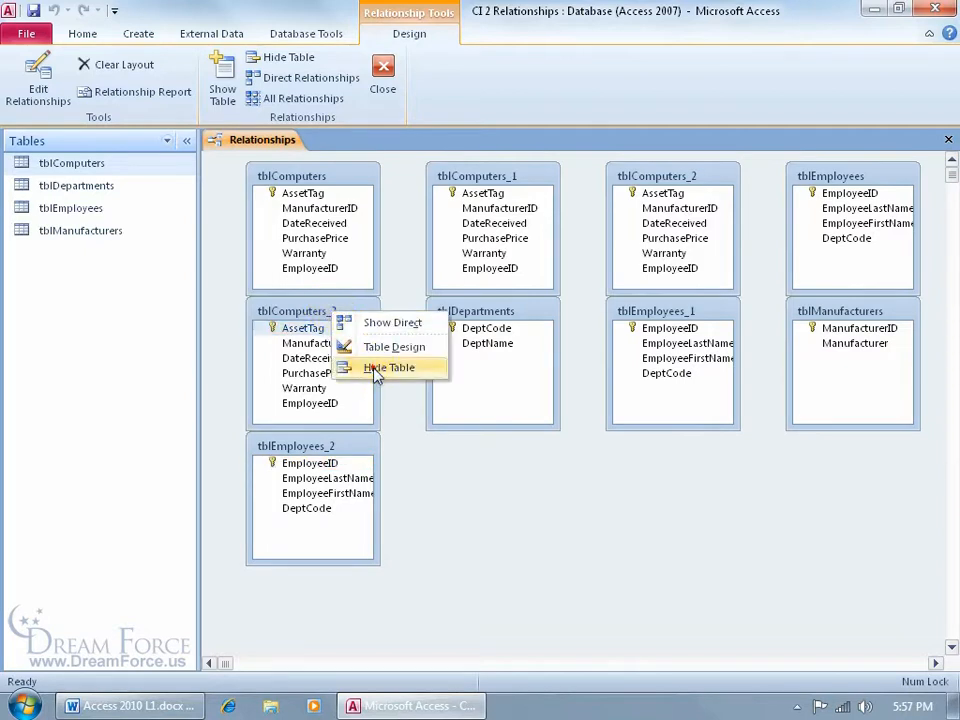
pyautogui.click(362, 370)
pyautogui.click(335, 448)
pyautogui.press('Delete')
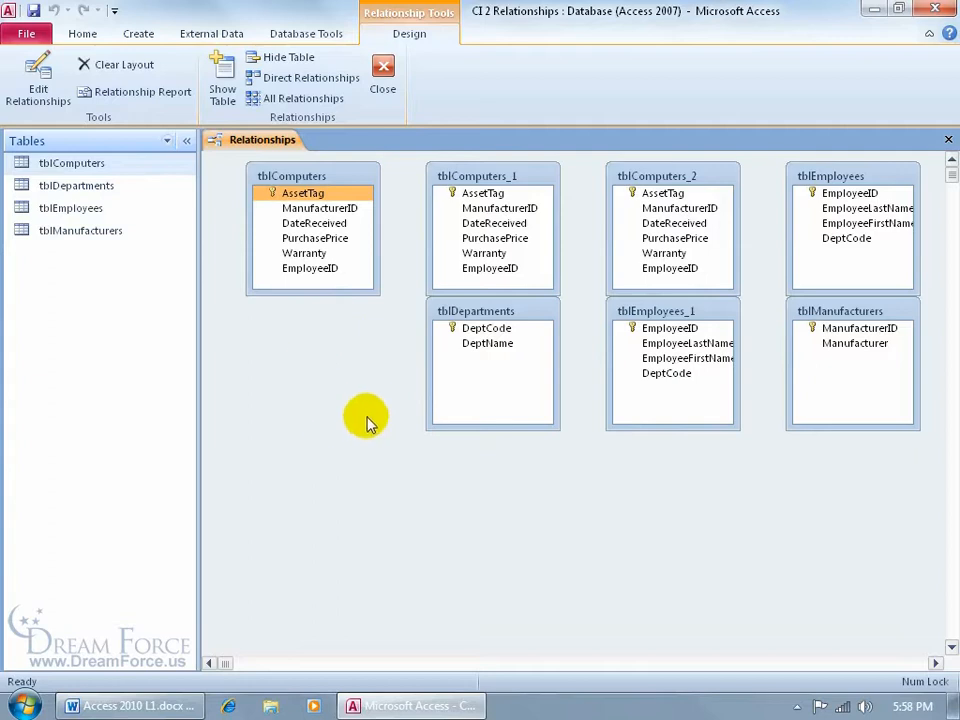
pyautogui.click(514, 176)
pyautogui.press('Delete')
pyautogui.click(650, 176)
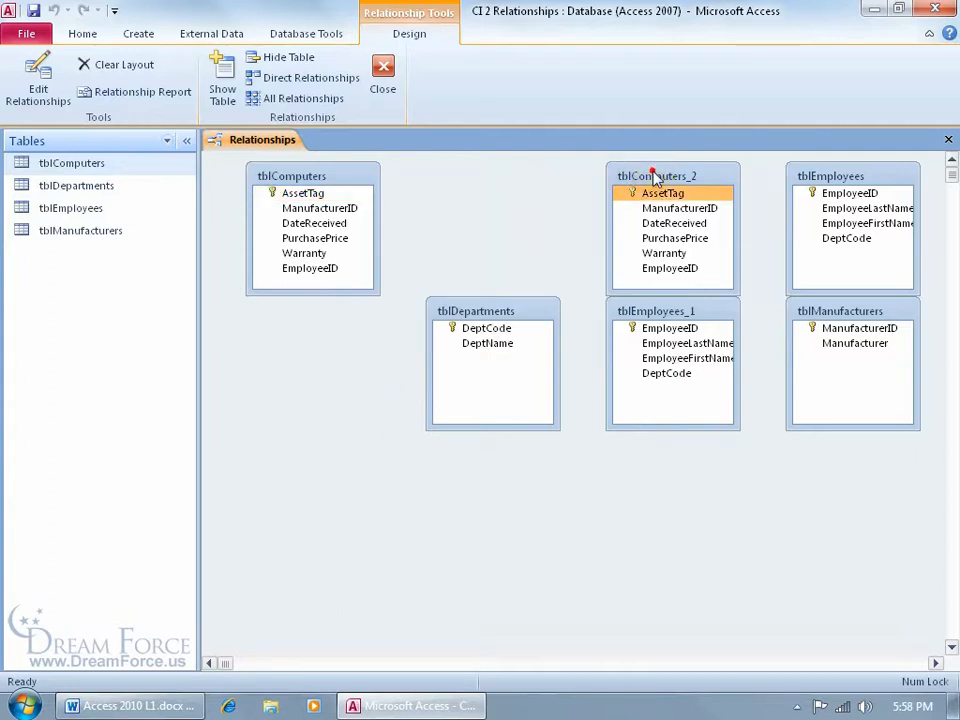
pyautogui.press('Delete')
pyautogui.click(672, 302)
pyautogui.press('Delete')
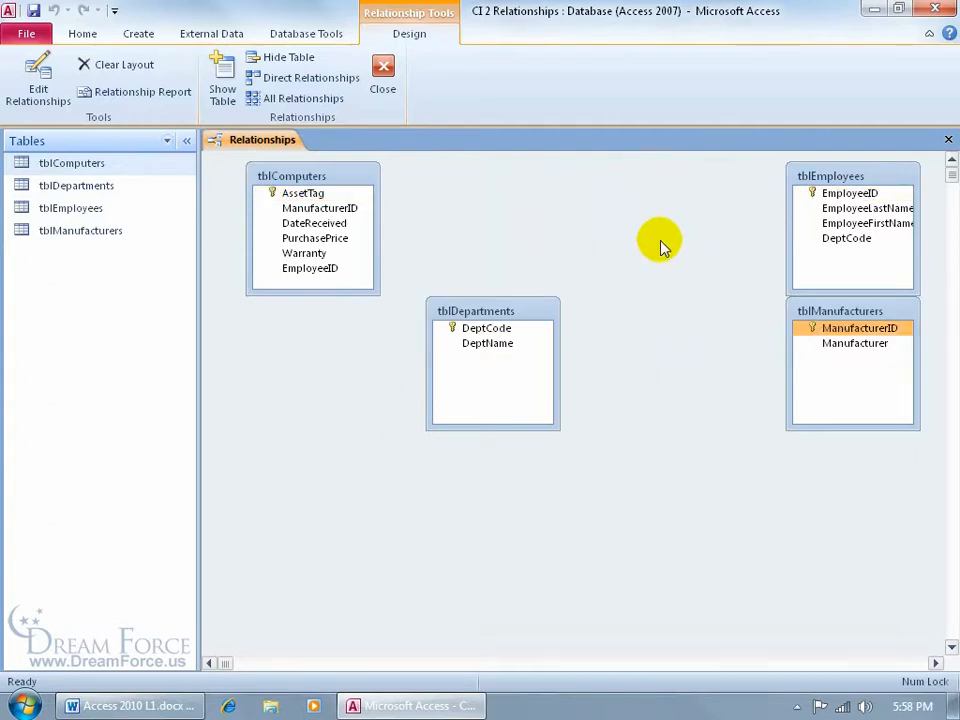
# Move the tblEmployees table into the gap between tblDepartments and tblManufacturers
pyautogui.moveTo(838, 176); pyautogui.dragTo(652, 268)
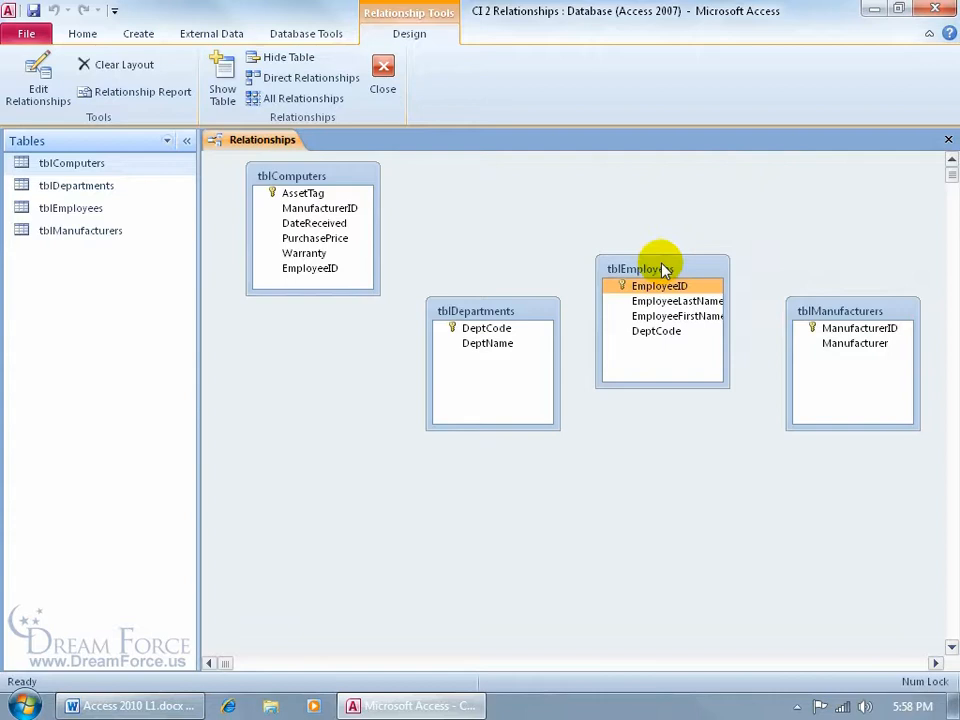
pyautogui.moveTo(664, 270); pyautogui.dragTo(345, 276)
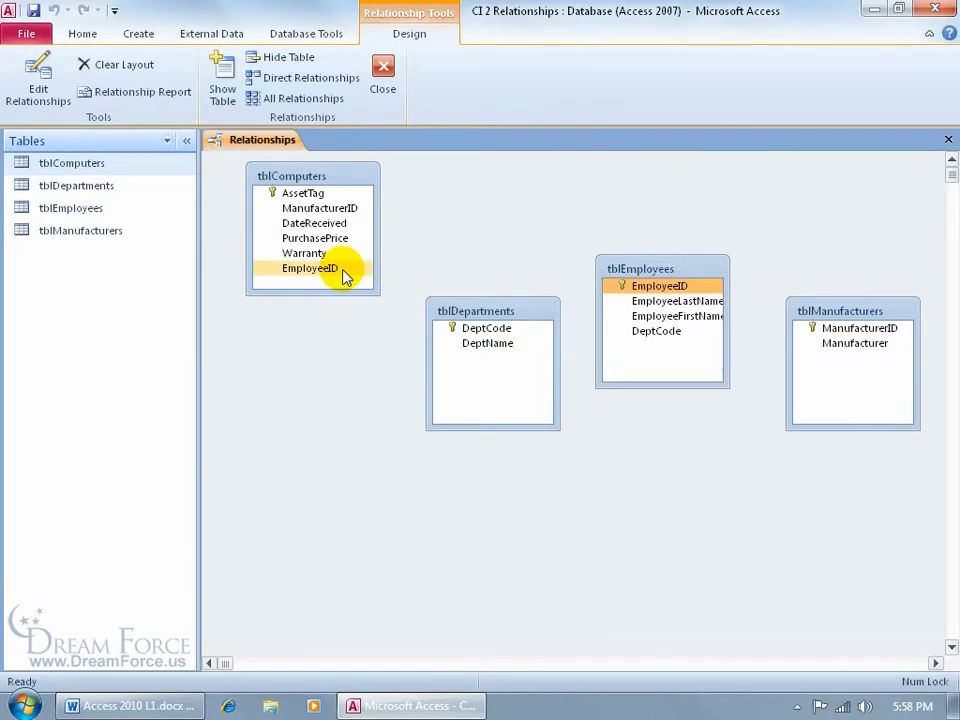
pyautogui.moveTo(345, 276)
pyautogui.mouseDown()
pyautogui.moveTo(292, 278)
pyautogui.moveTo(334, 280)
pyautogui.mouseUp()
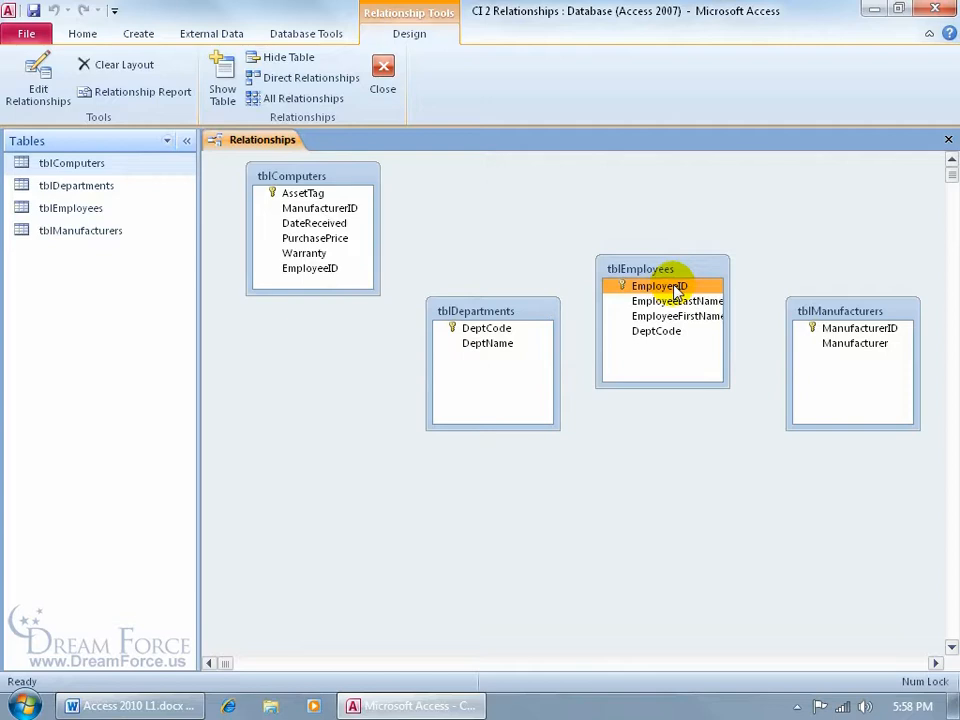
pyautogui.moveTo(676, 290); pyautogui.dragTo(330, 278)
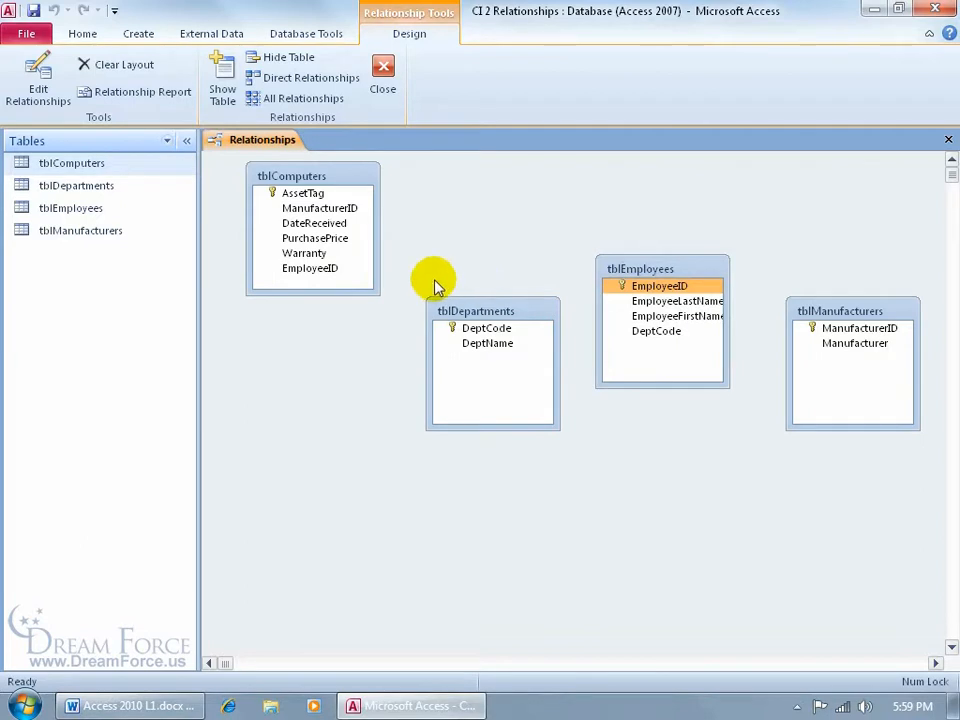
pyautogui.click(354, 268)
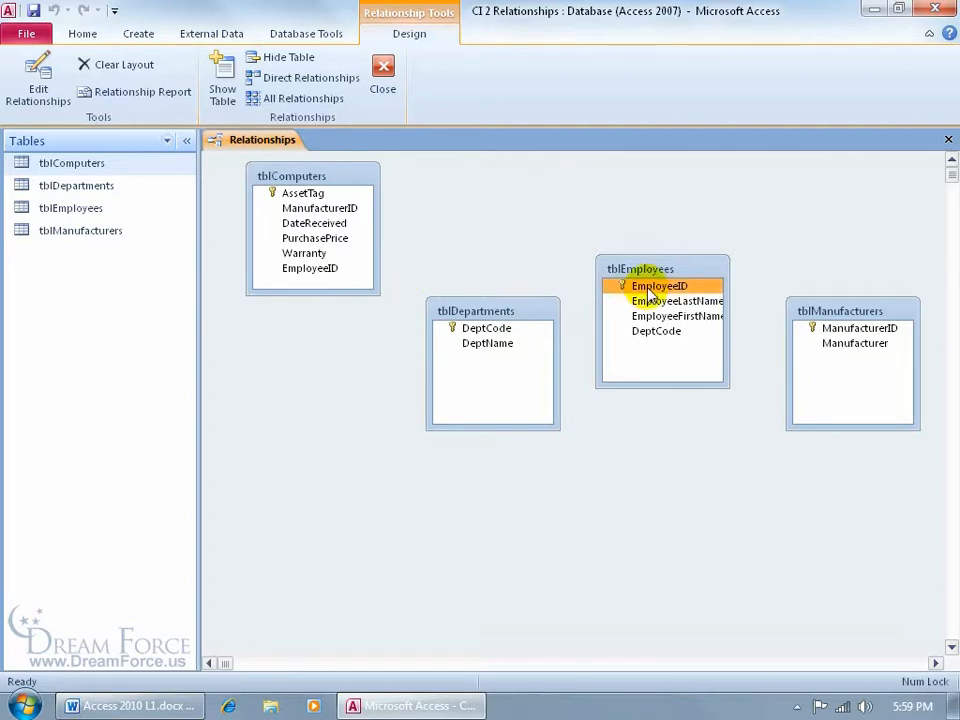
# Place tblEmployees directly beside tblComputers and link its EmployeeID field to EmployeeID in tblComputers
pyautogui.moveTo(665, 270); pyautogui.dragTo(467, 176)
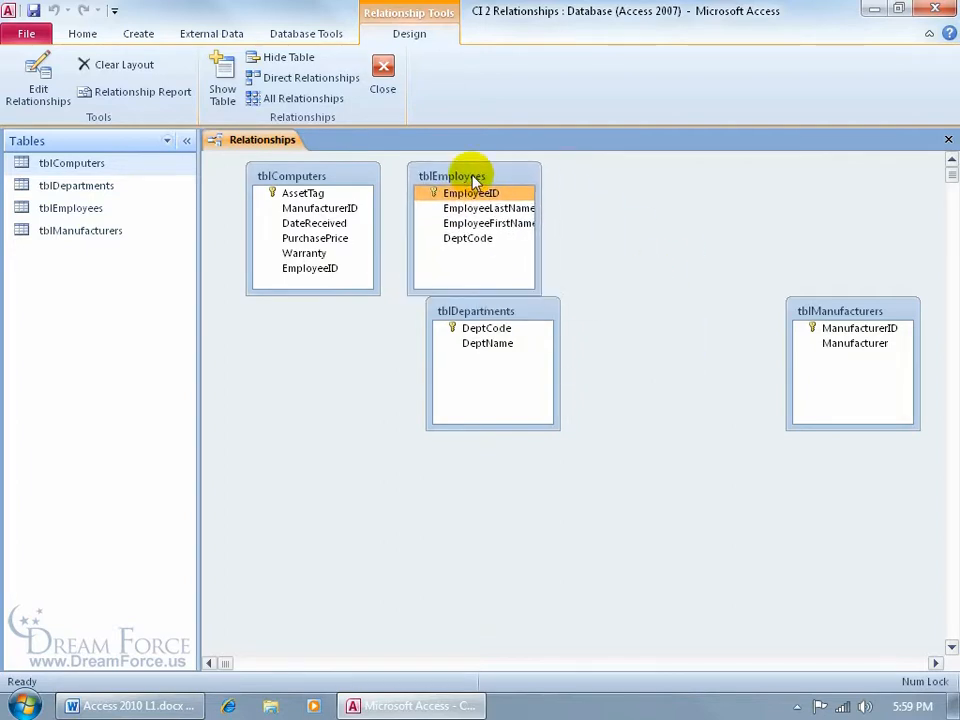
pyautogui.click(339, 272)
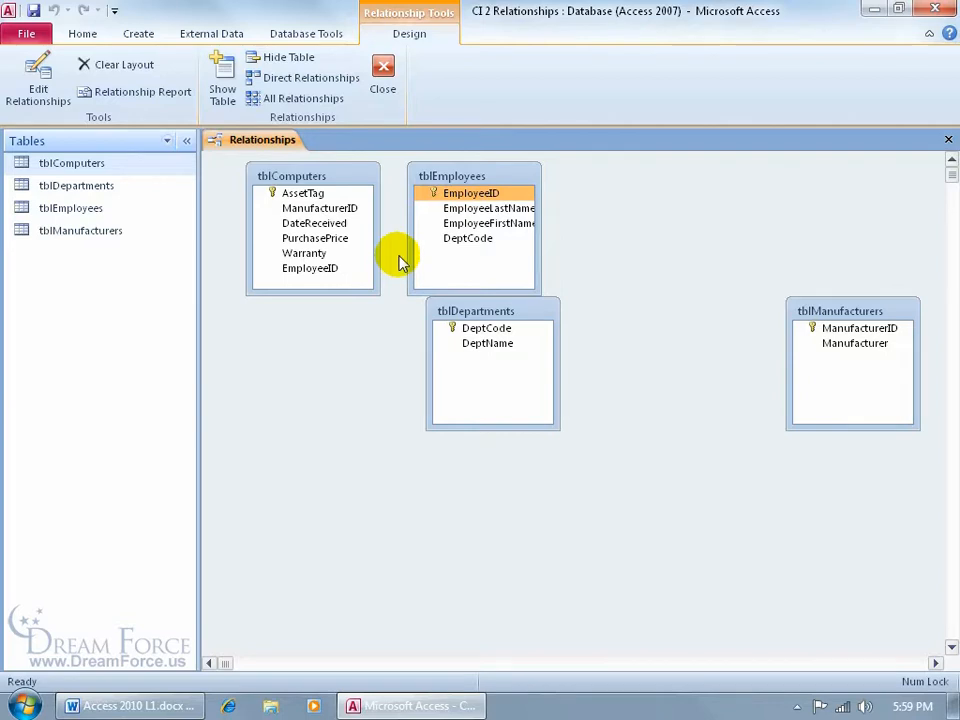
pyautogui.moveTo(430, 193)
pyautogui.mouseDown()
pyautogui.moveTo(401, 204)
pyautogui.moveTo(392, 222)
pyautogui.mouseUp()
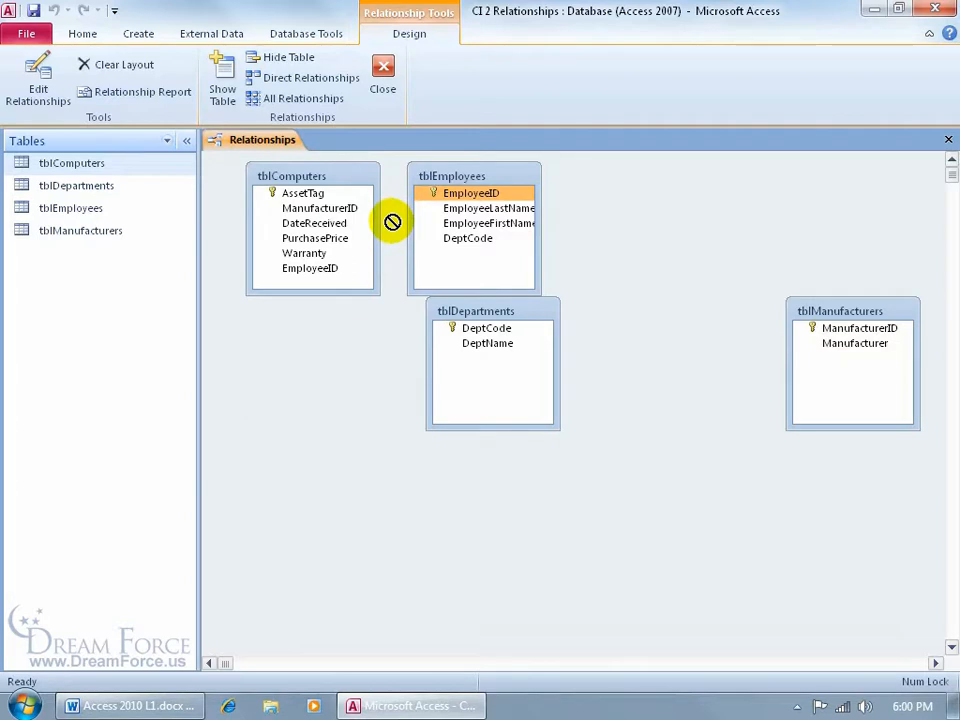
pyautogui.moveTo(392, 222); pyautogui.dragTo(392, 222)
pyautogui.moveTo(392, 222); pyautogui.dragTo(312, 276)
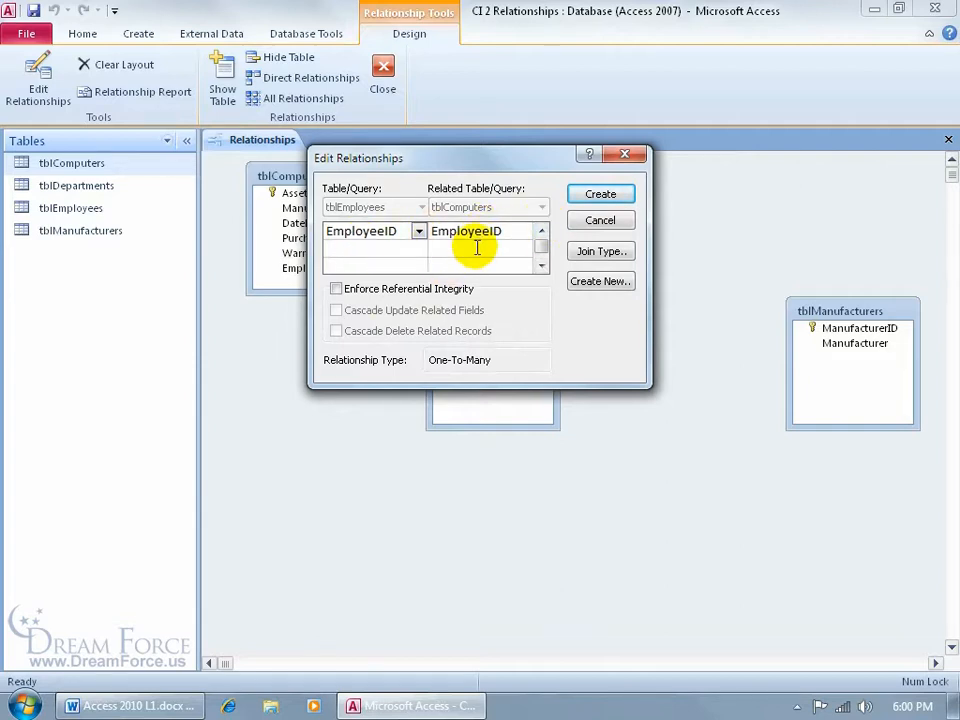
# Create the EmployeeID relationship with Enforce Referential Integrity, Cascade Update Related Fields and Cascade Delete Related Records enabled, and move tblEmployees farther from tblComputers
pyautogui.moveTo(493, 165); pyautogui.dragTo(455, 337)
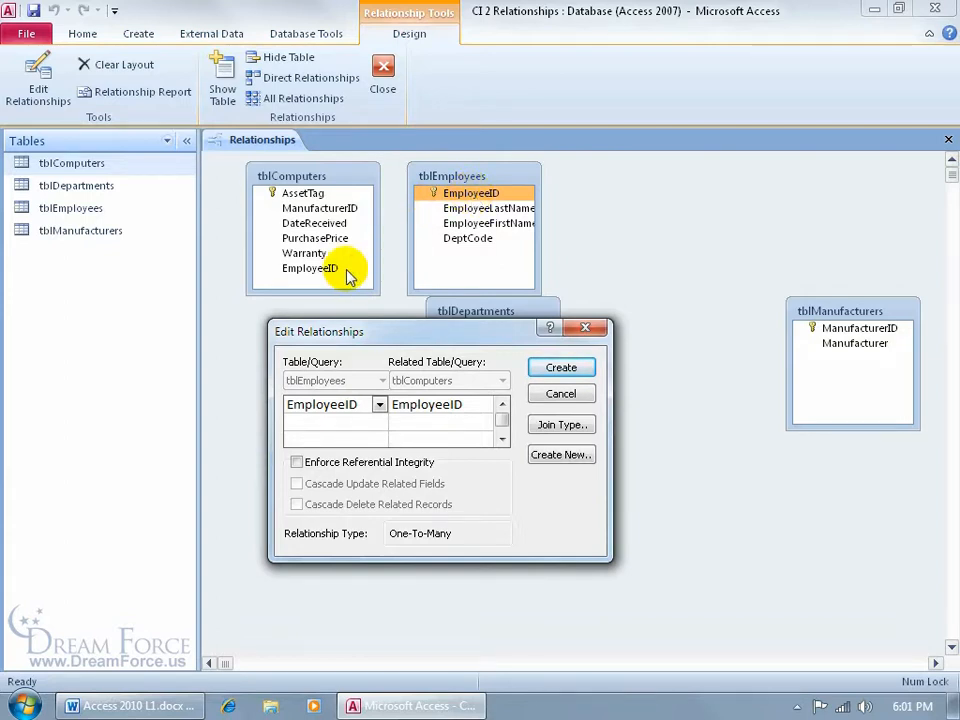
pyautogui.click(299, 463)
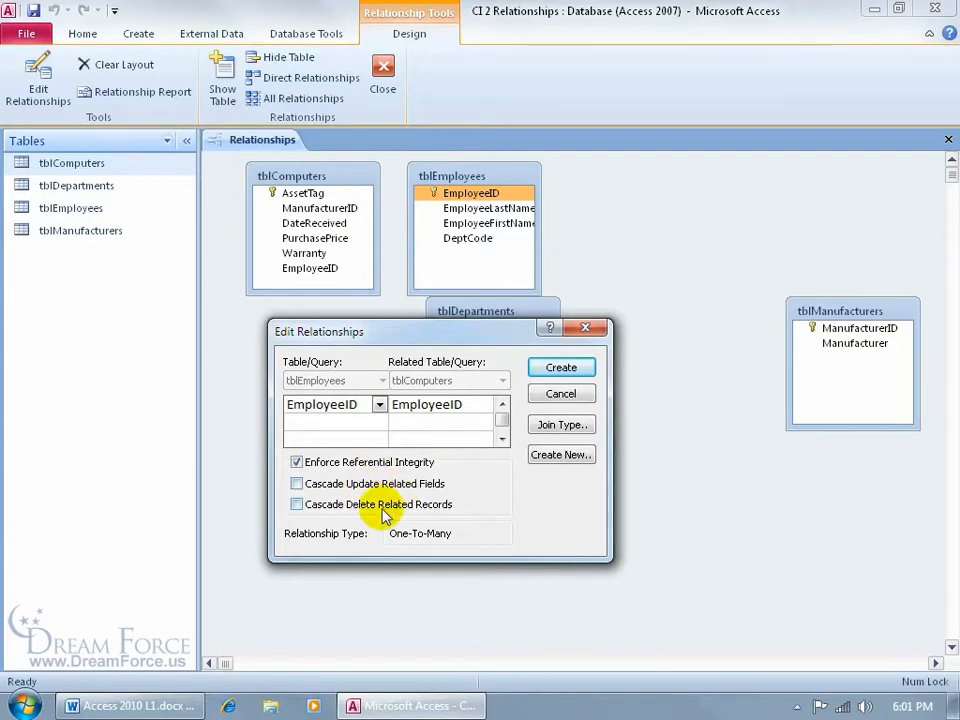
pyautogui.click(298, 485)
pyautogui.click(296, 504)
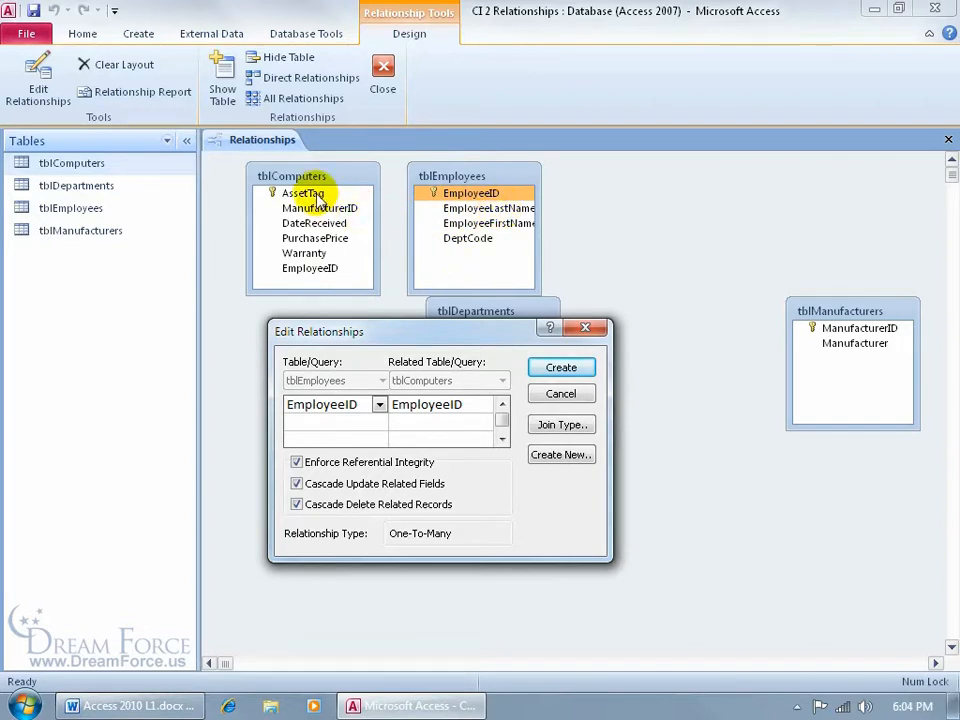
pyautogui.click(557, 367)
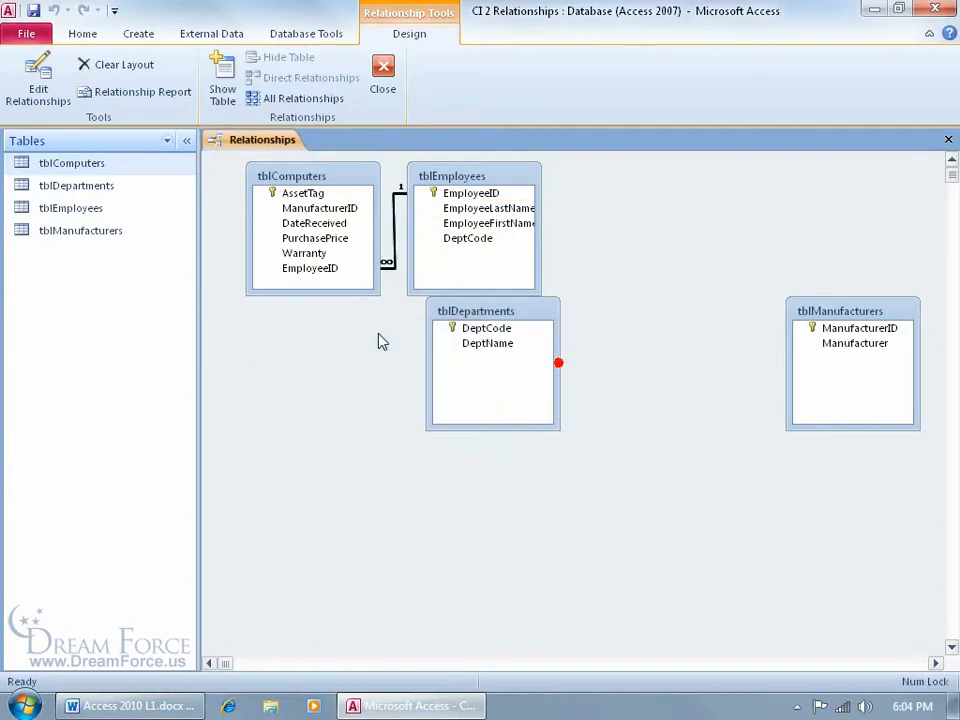
pyautogui.moveTo(458, 180); pyautogui.dragTo(544, 171)
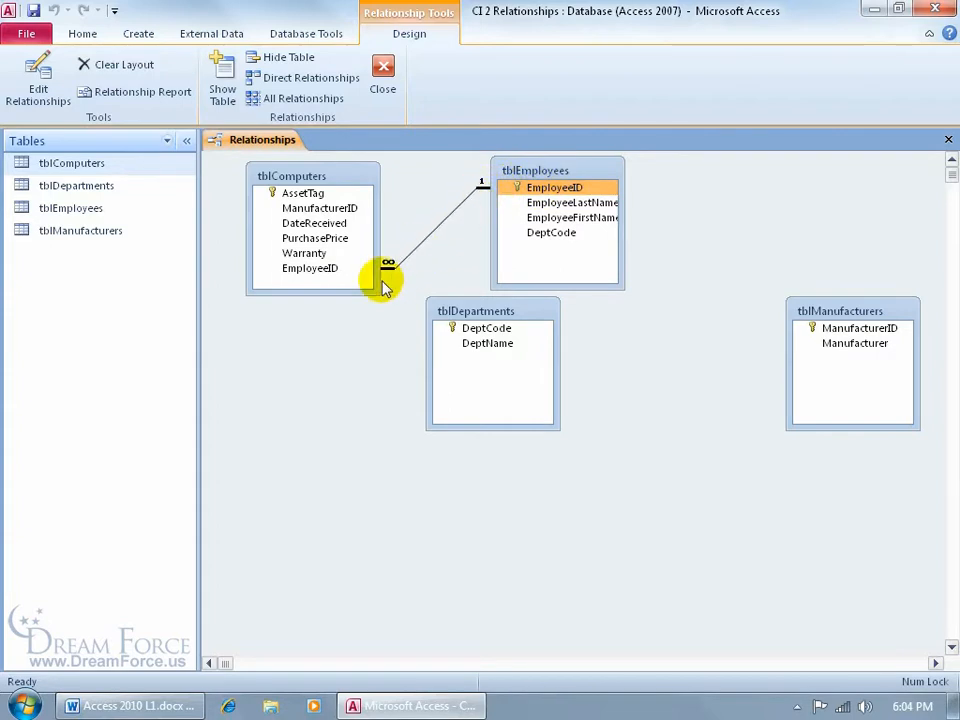
pyautogui.click(328, 273)
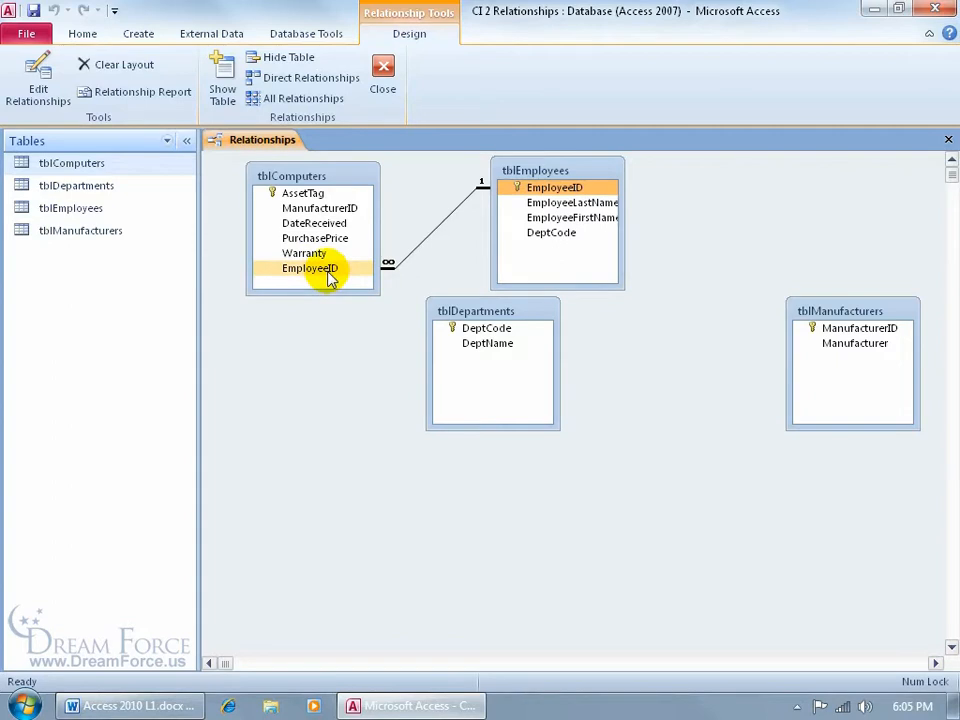
pyautogui.click(318, 193)
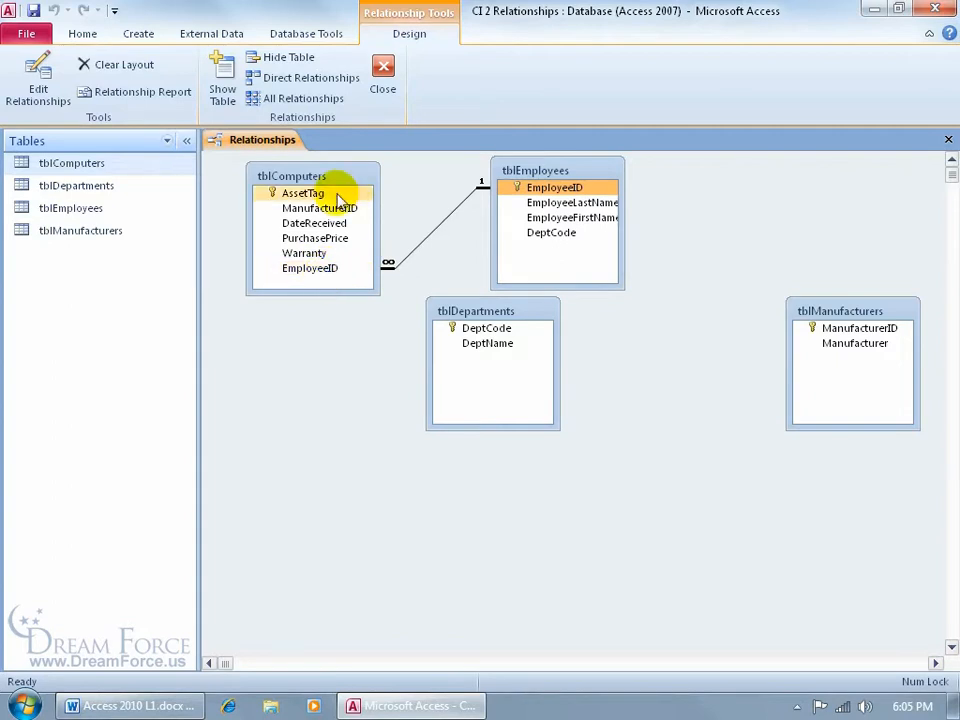
pyautogui.click(549, 190)
pyautogui.moveTo(549, 190); pyautogui.dragTo(337, 280)
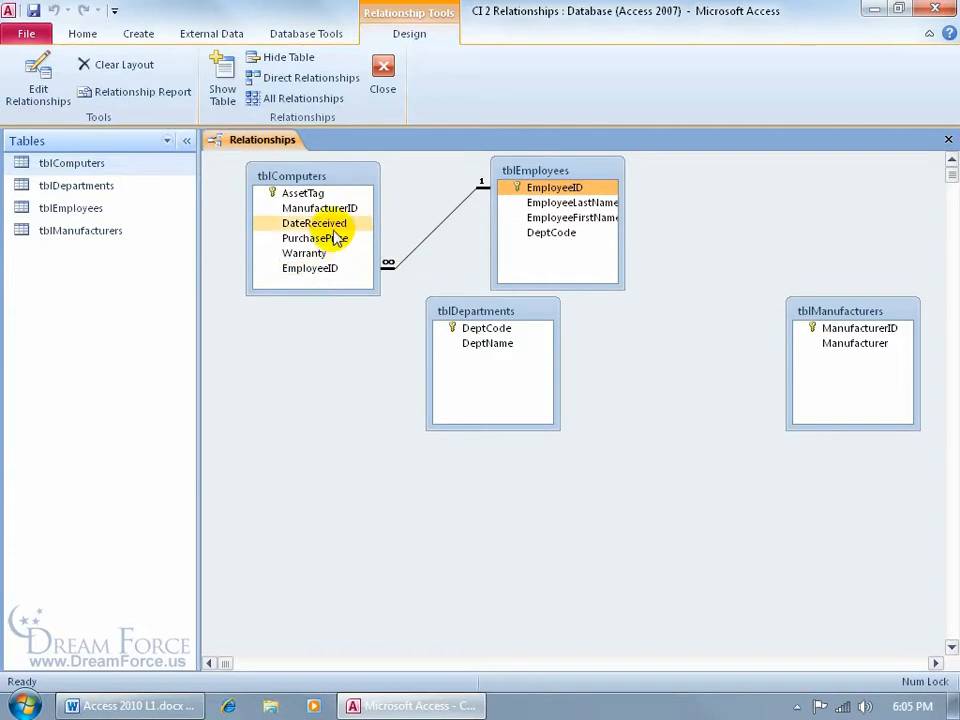
# Move tblDepartments below tblComputers and link its DeptCode to DeptCode in tblEmployees with Enforce Referential Integrity, Cascade Update Related Fields and Cascade Delete Related Records
pyautogui.click(386, 272)
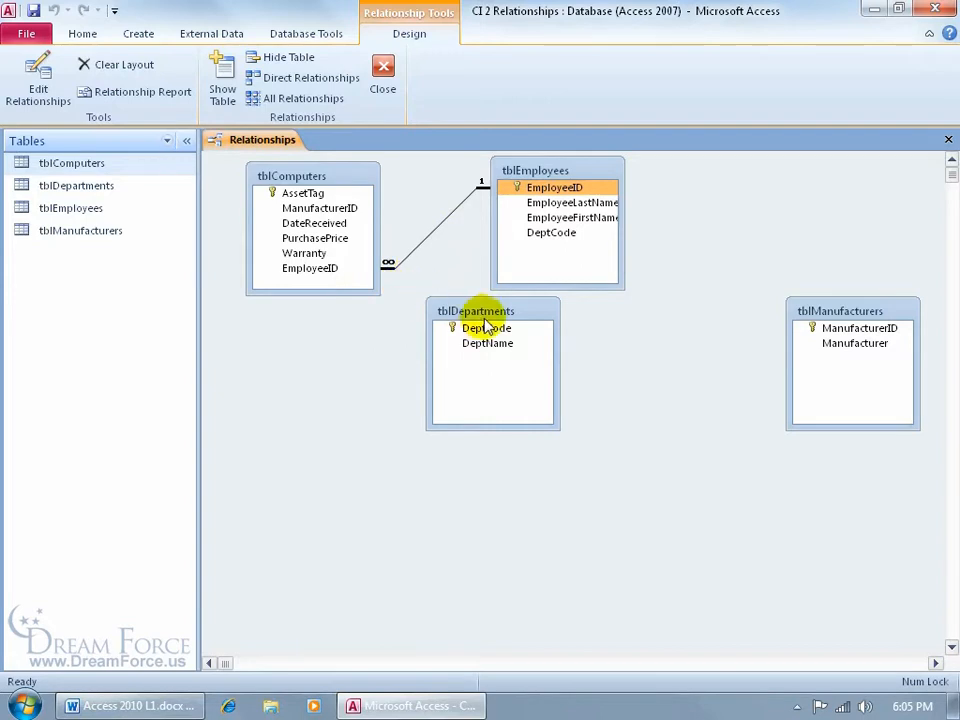
pyautogui.click(568, 238)
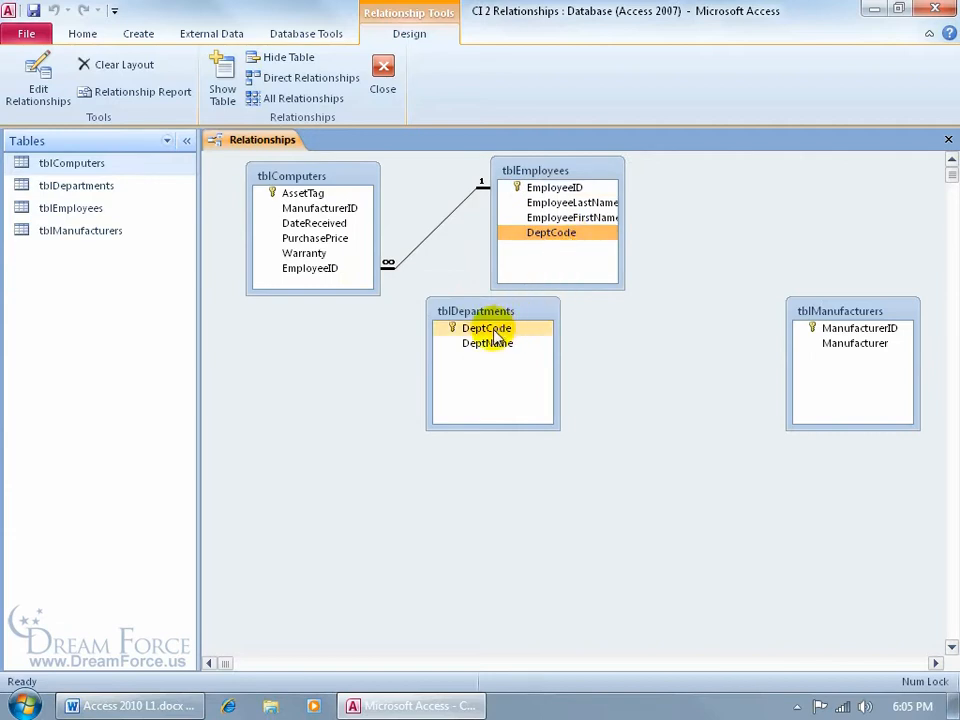
pyautogui.moveTo(513, 311); pyautogui.dragTo(557, 238)
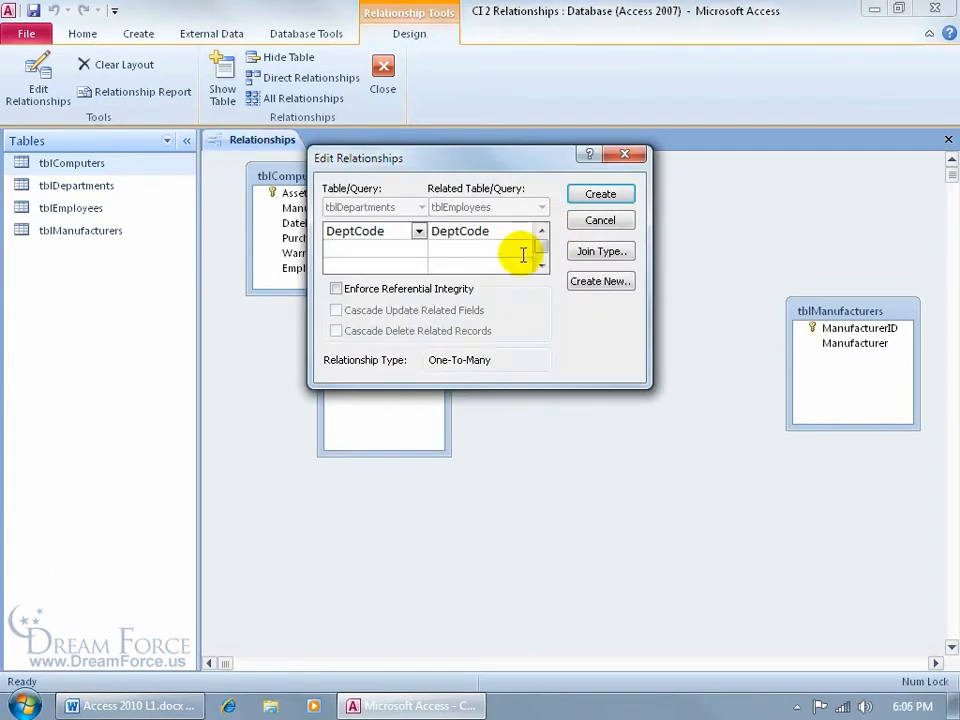
pyautogui.click(420, 288)
pyautogui.click(401, 310)
pyautogui.click(388, 330)
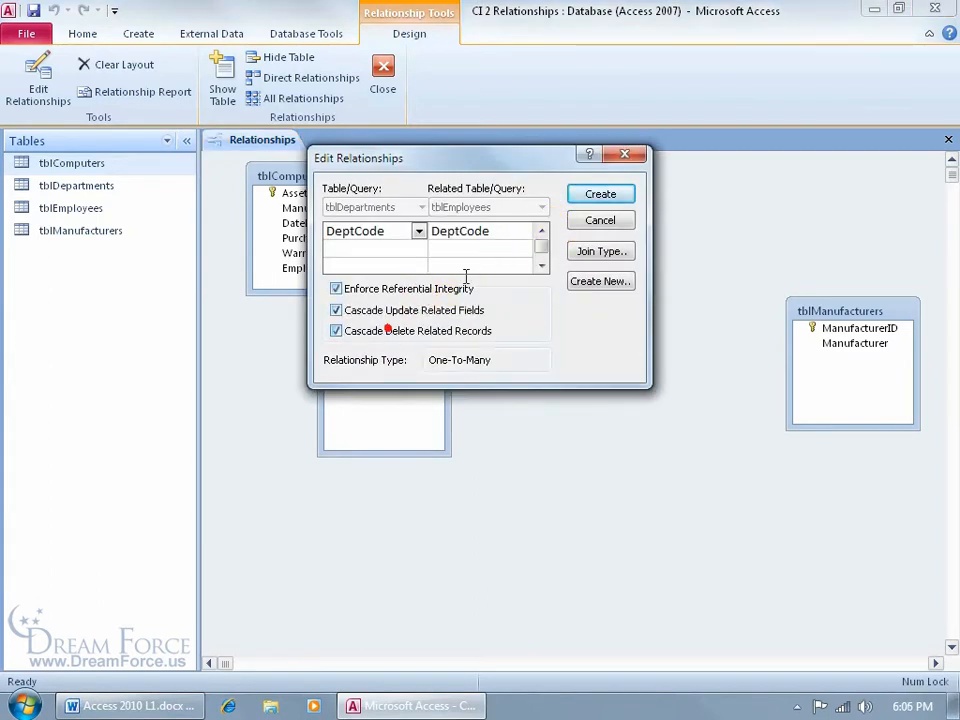
pyautogui.click(591, 194)
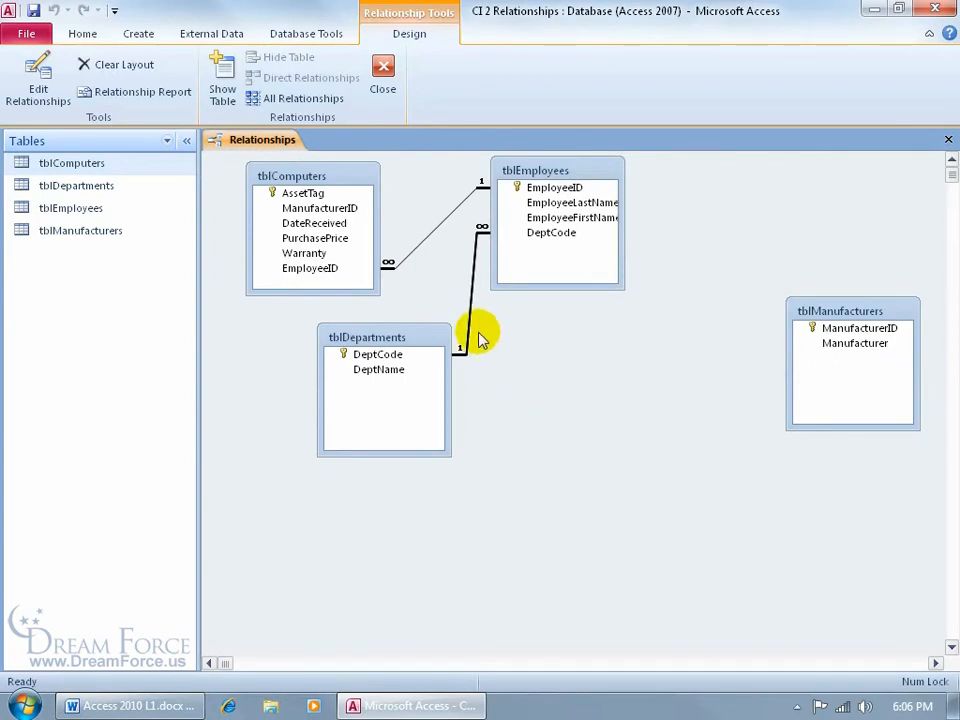
# Review the settings of the EmployeeID relationship between tblEmployees and tblComputers without changing them
pyautogui.click(430, 236)
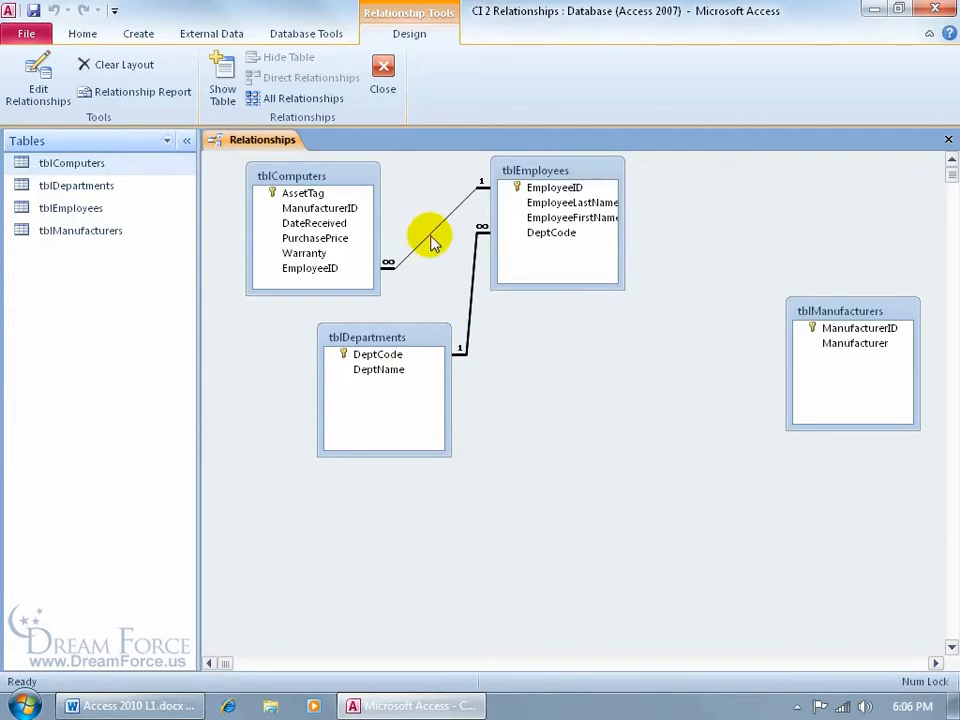
pyautogui.click(430, 240)
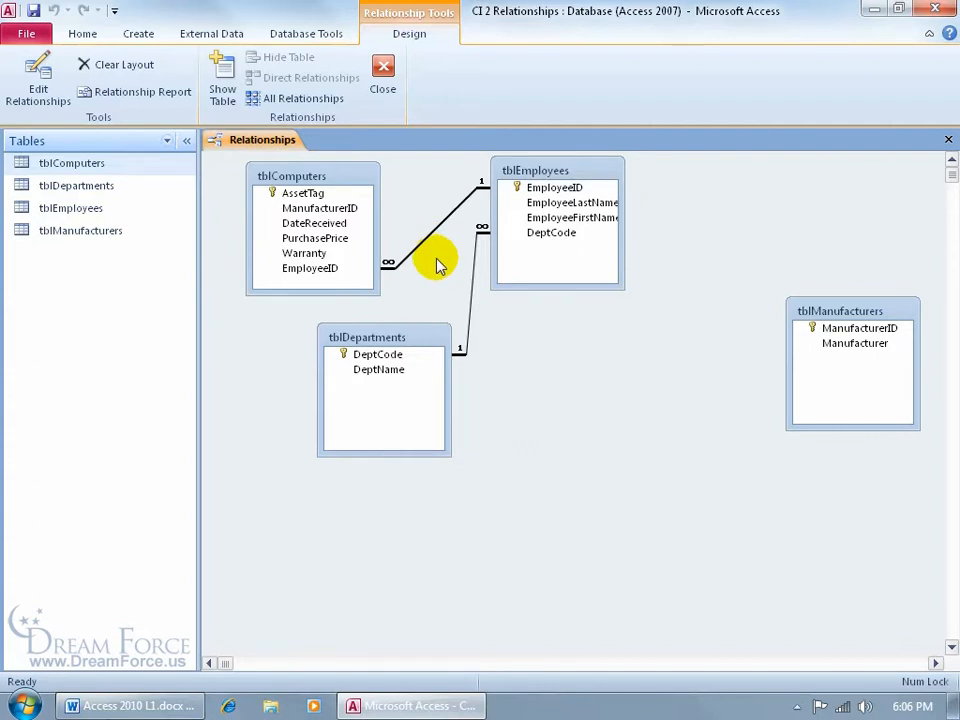
pyautogui.doubleClick(428, 240)
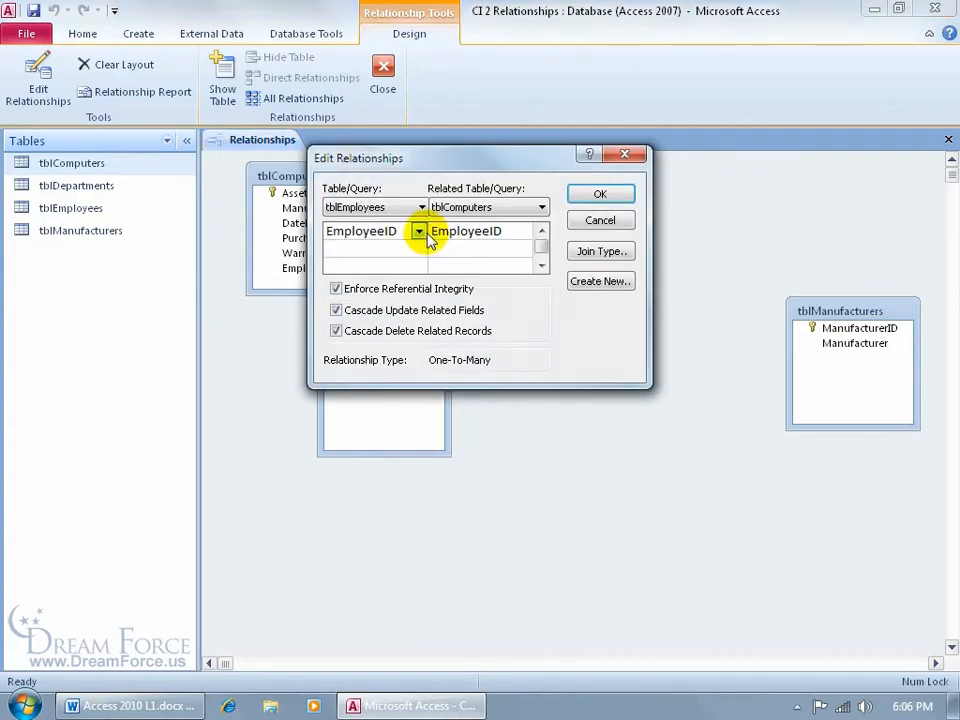
pyautogui.click(626, 155)
pyautogui.rightClick(434, 234)
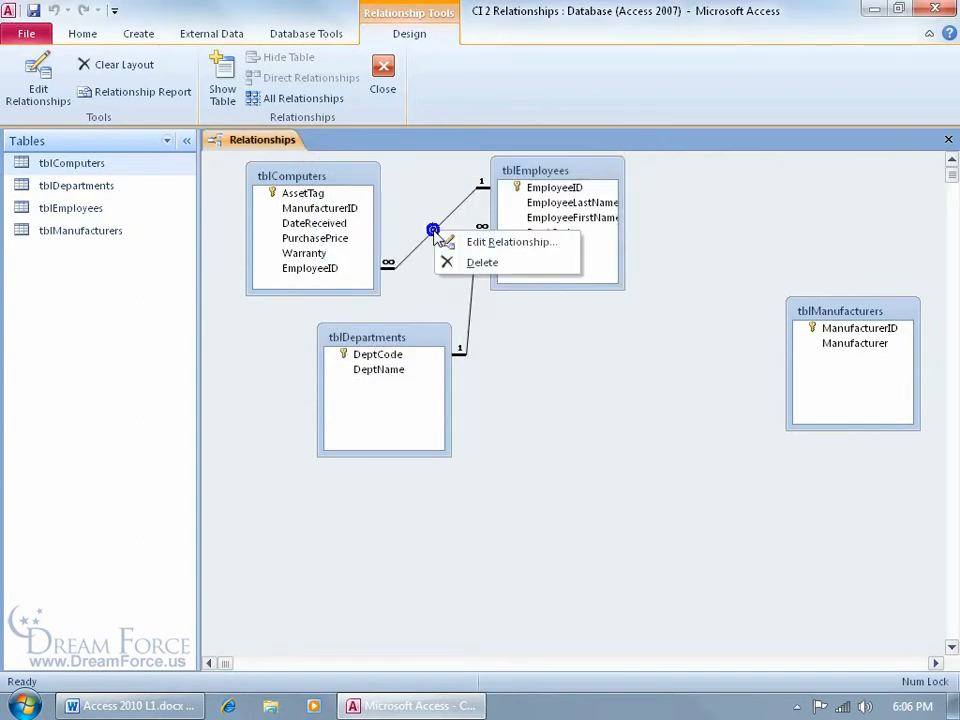
pyautogui.click(450, 241)
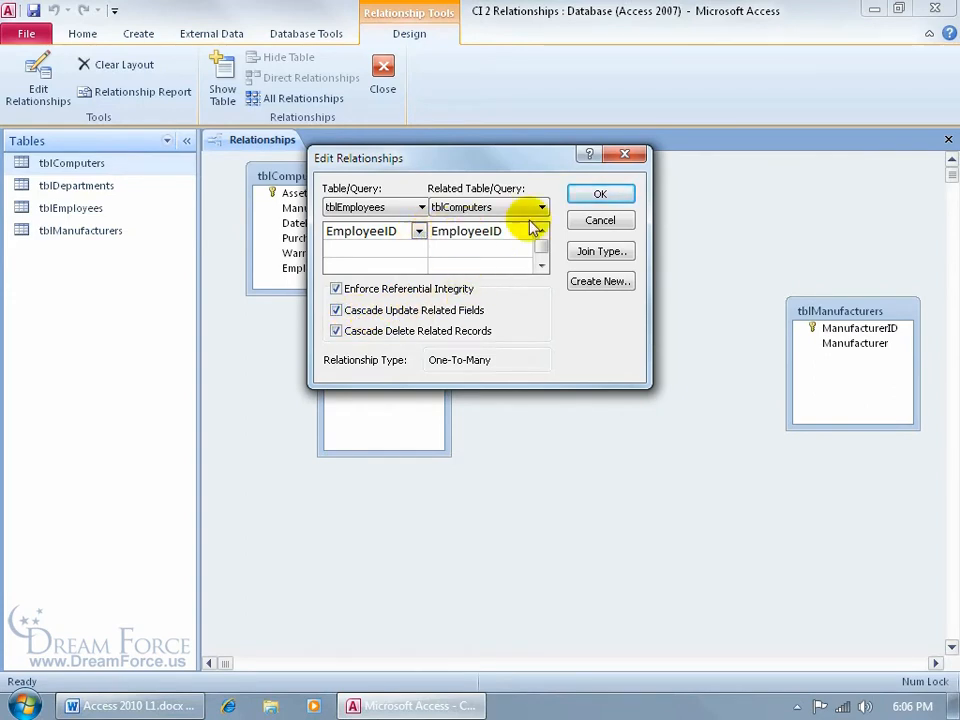
pyautogui.click(595, 193)
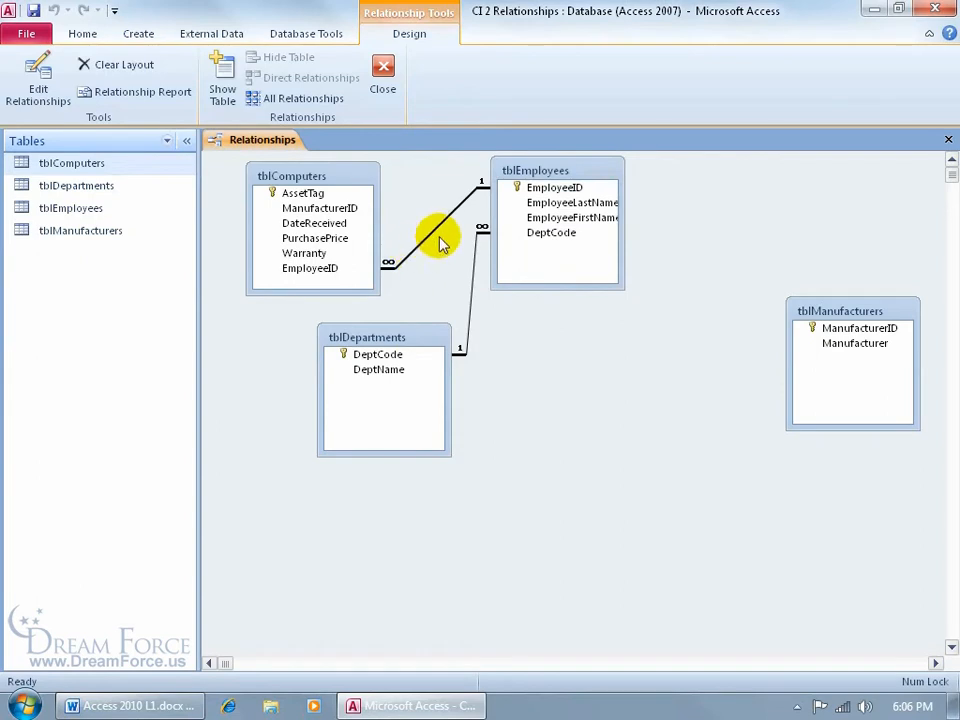
# Delete the EmployeeID relationship between tblEmployees and tblComputers and recreate it with referential integrity and both cascade options
pyautogui.press('Delete')
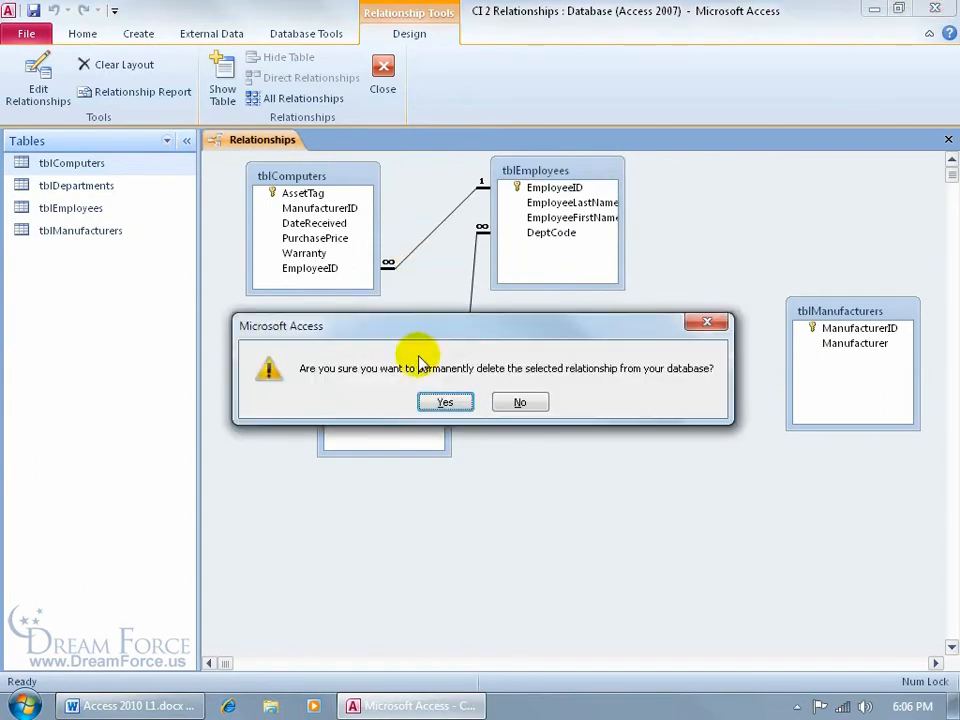
pyautogui.click(462, 402)
pyautogui.moveTo(540, 188); pyautogui.dragTo(330, 268)
pyautogui.click(381, 288)
pyautogui.click(375, 310)
pyautogui.click(369, 331)
pyautogui.press('Return')
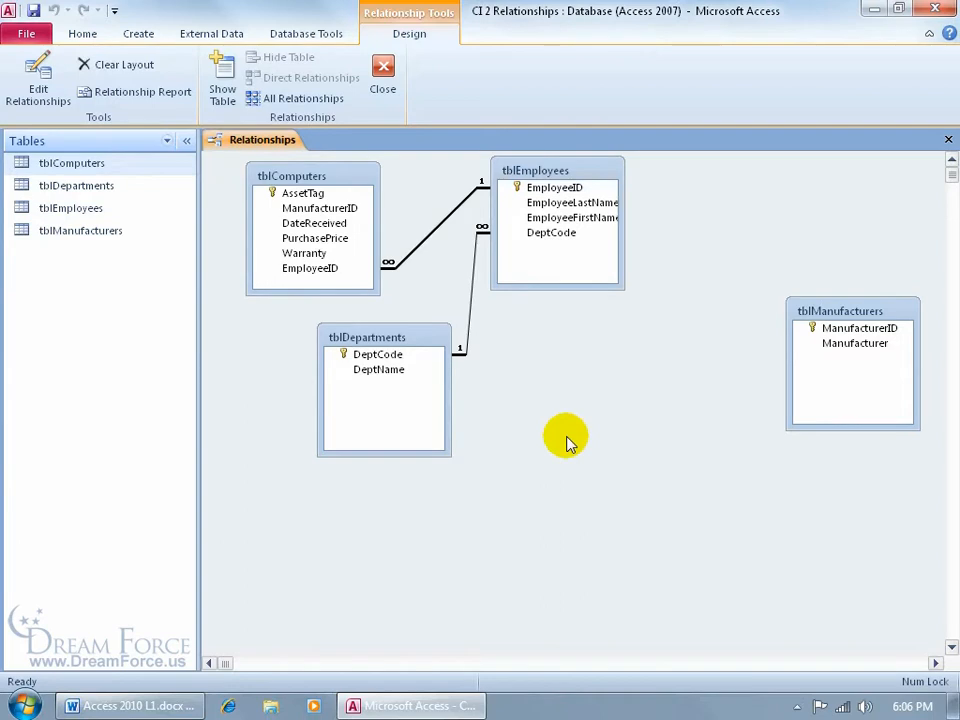
pyautogui.click(343, 208)
pyautogui.moveTo(340, 210); pyautogui.dragTo(820, 330)
pyautogui.click(602, 222)
# Relate ManufacturerID in tblComputers and tblManufacturers with Enforce Referential Integrity, Cascade Update Related Fields and Cascade Delete Related Records enabled
pyautogui.click(318, 208)
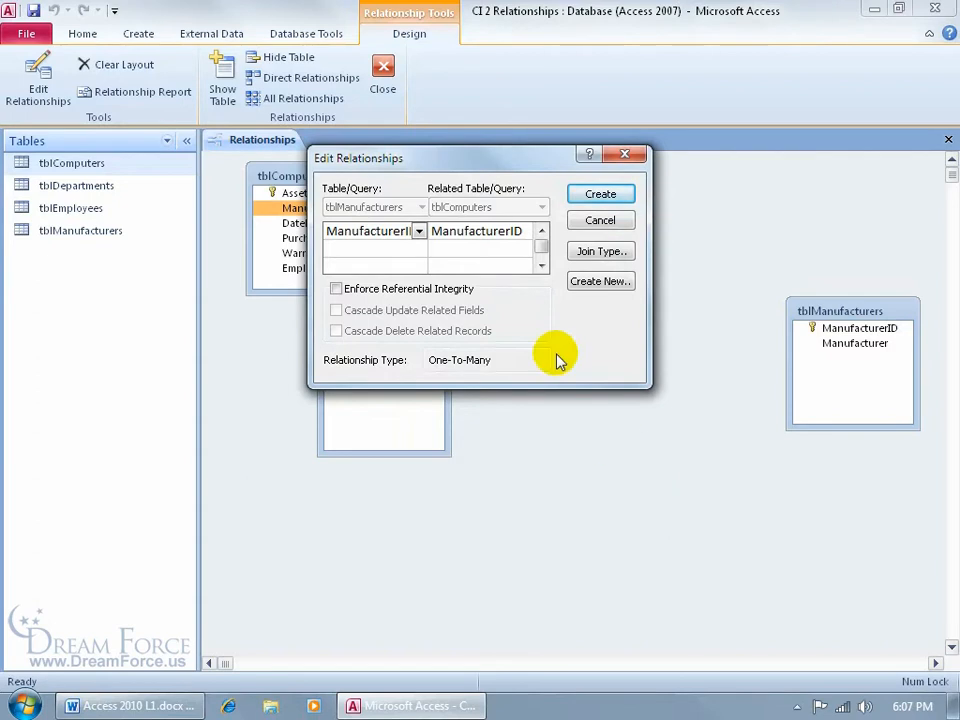
pyautogui.moveTo(499, 168); pyautogui.dragTo(626, 347)
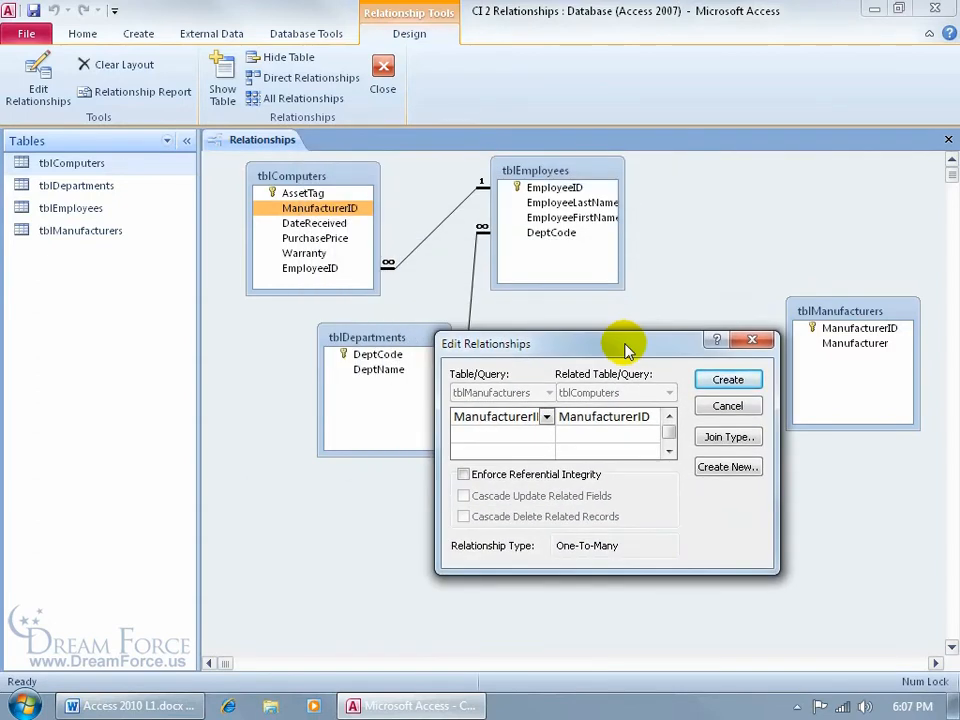
pyautogui.click(525, 474)
pyautogui.click(523, 495)
pyautogui.click(519, 516)
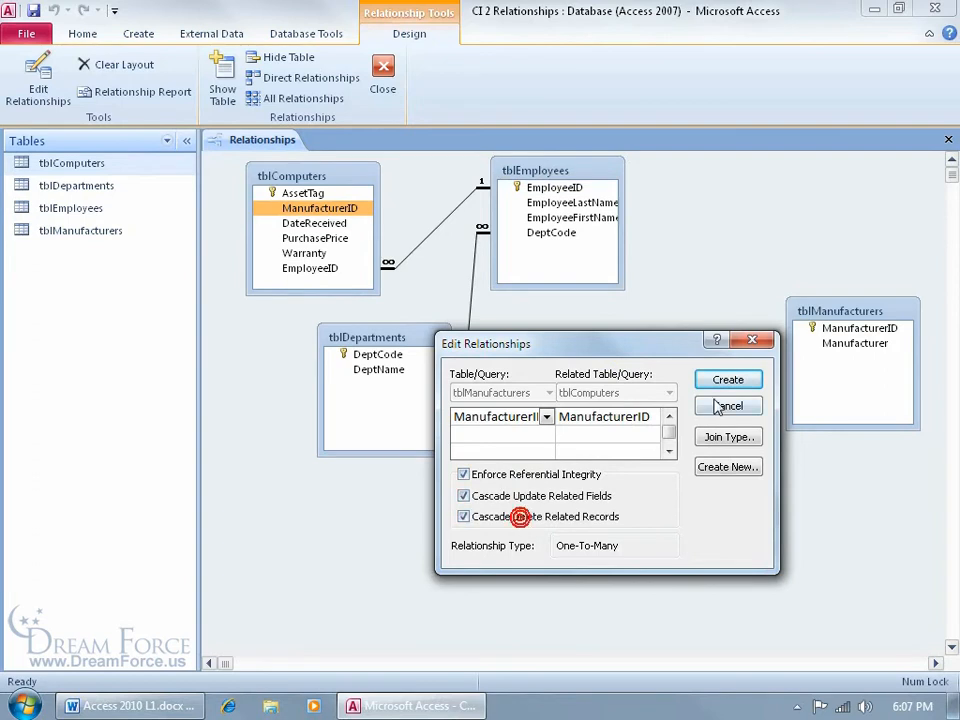
pyautogui.click(728, 380)
# Rearrange the layout with tblManufacturers beside tblComputers, tblEmployees below the gap between them, and tblDepartments on the far side of tblManufacturers
pyautogui.moveTo(845, 311); pyautogui.dragTo(640, 419)
pyautogui.moveTo(394, 334); pyautogui.dragTo(774, 270)
pyautogui.click(557, 170)
pyautogui.moveTo(559, 172); pyautogui.dragTo(485, 354)
pyautogui.moveTo(655, 422); pyautogui.dragTo(598, 179)
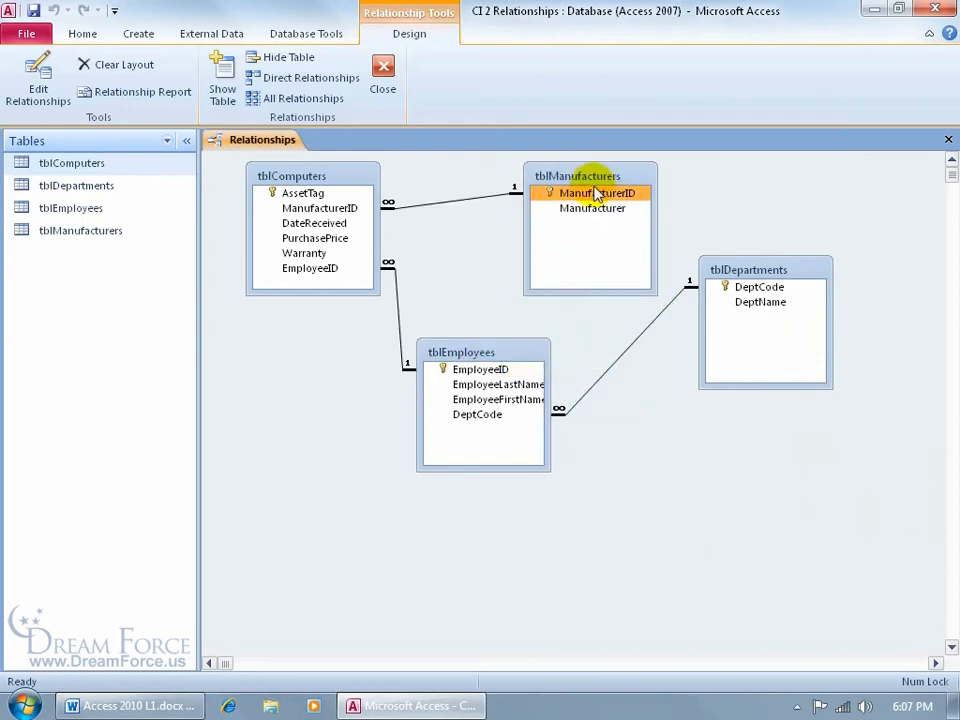
pyautogui.moveTo(480, 352); pyautogui.dragTo(470, 366)
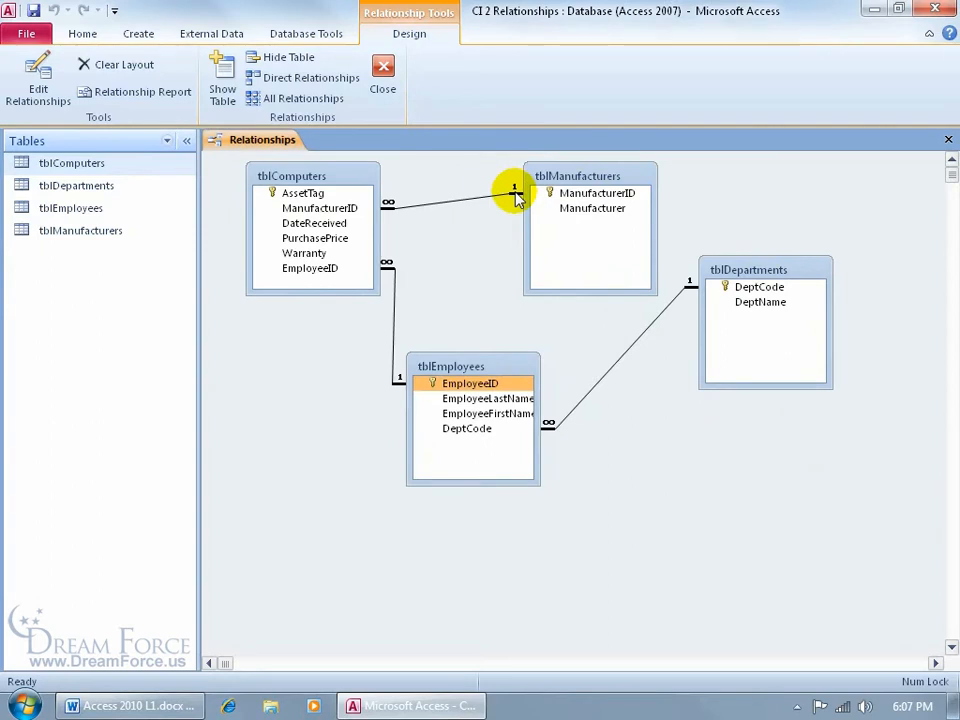
pyautogui.click(566, 195)
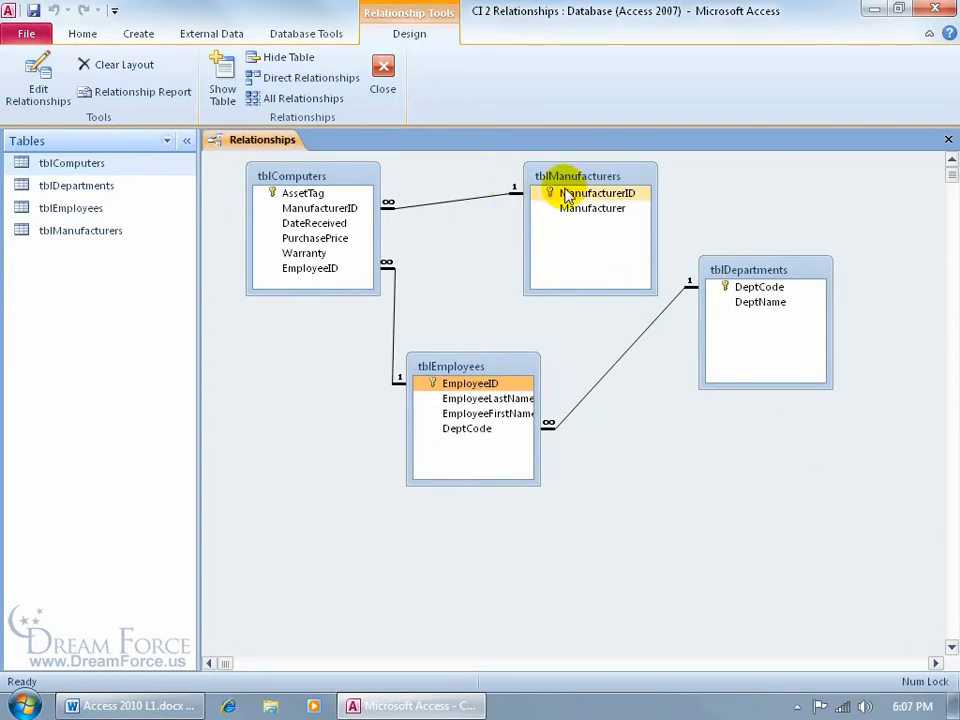
pyautogui.click(351, 194)
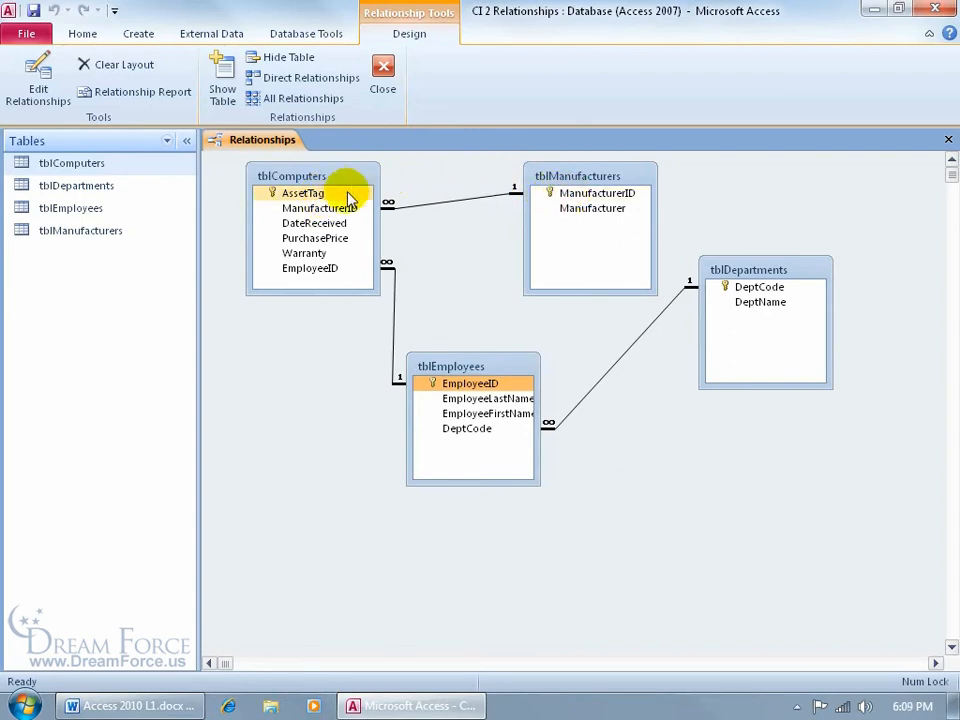
pyautogui.click(567, 195)
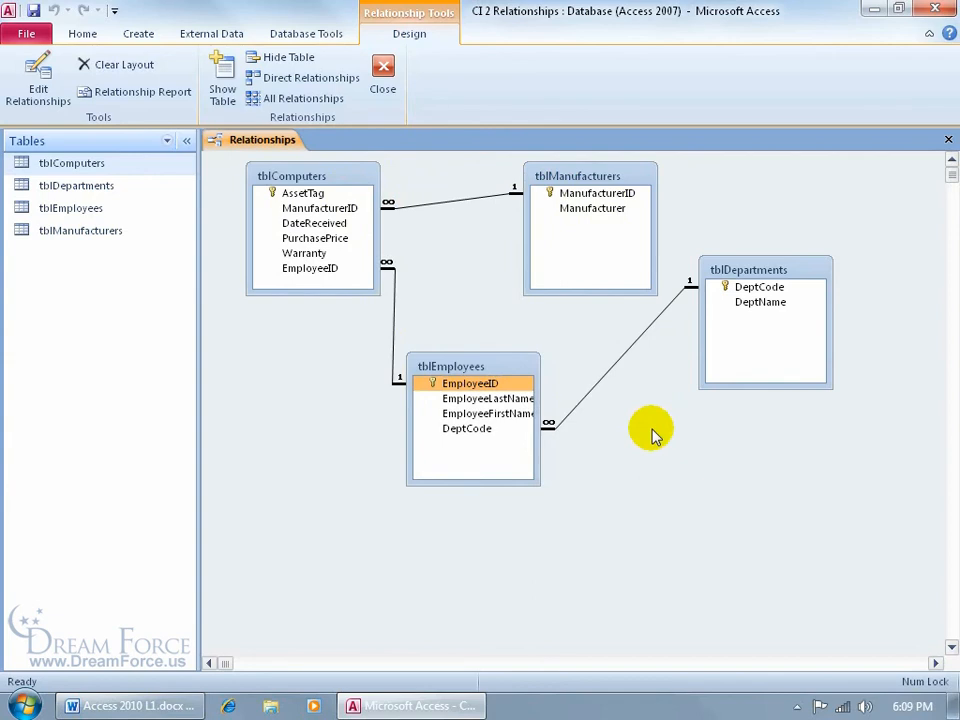
# Move tblDepartments down so that it sits level beside tblEmployees, clear of tblManufacturers
pyautogui.moveTo(763, 272); pyautogui.dragTo(779, 395)
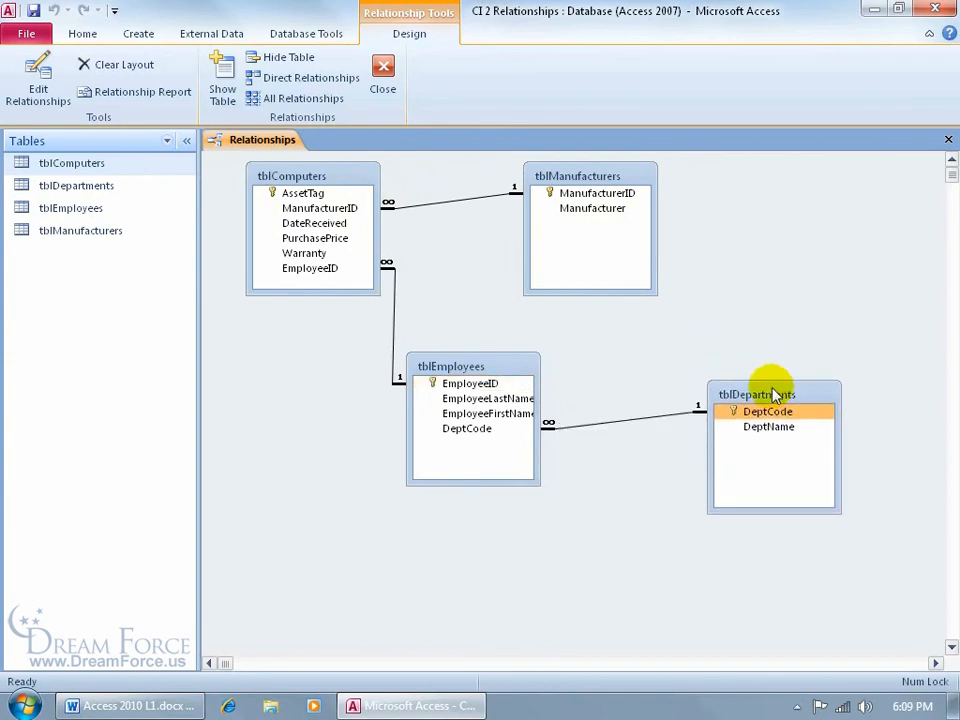